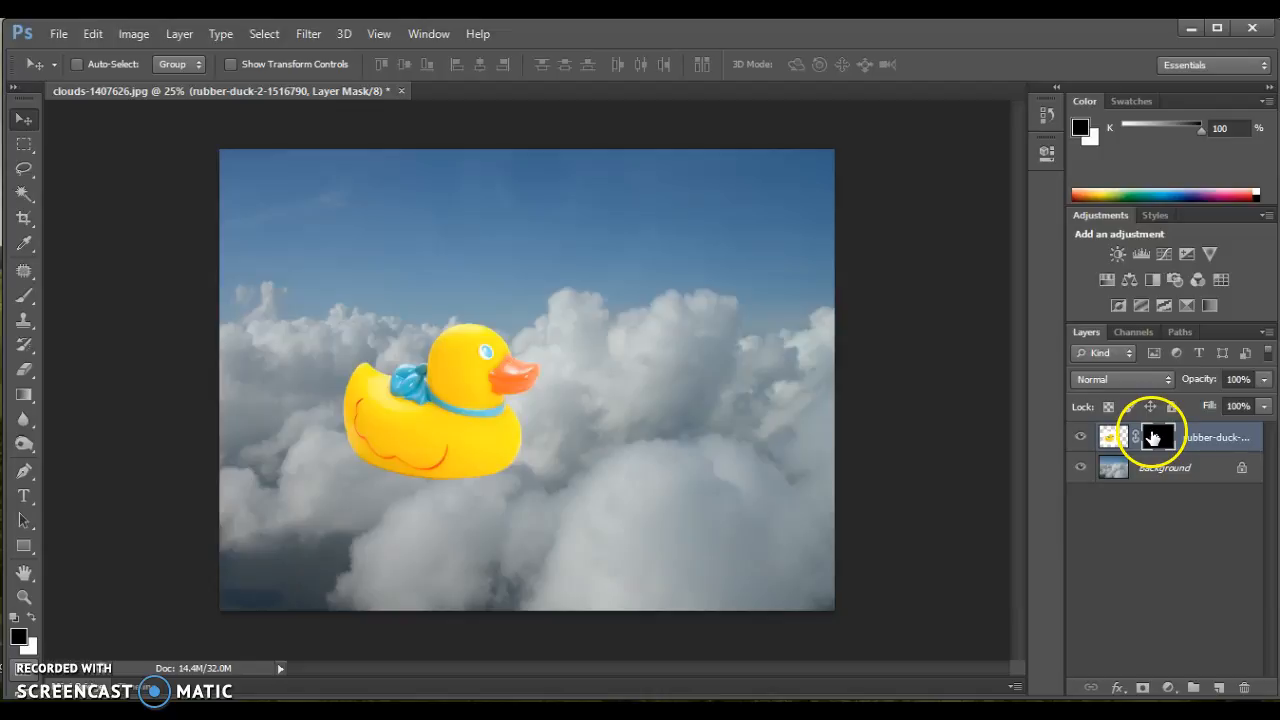
- Try to move the locked Background layer with the Move tool
left_click(1162, 470)
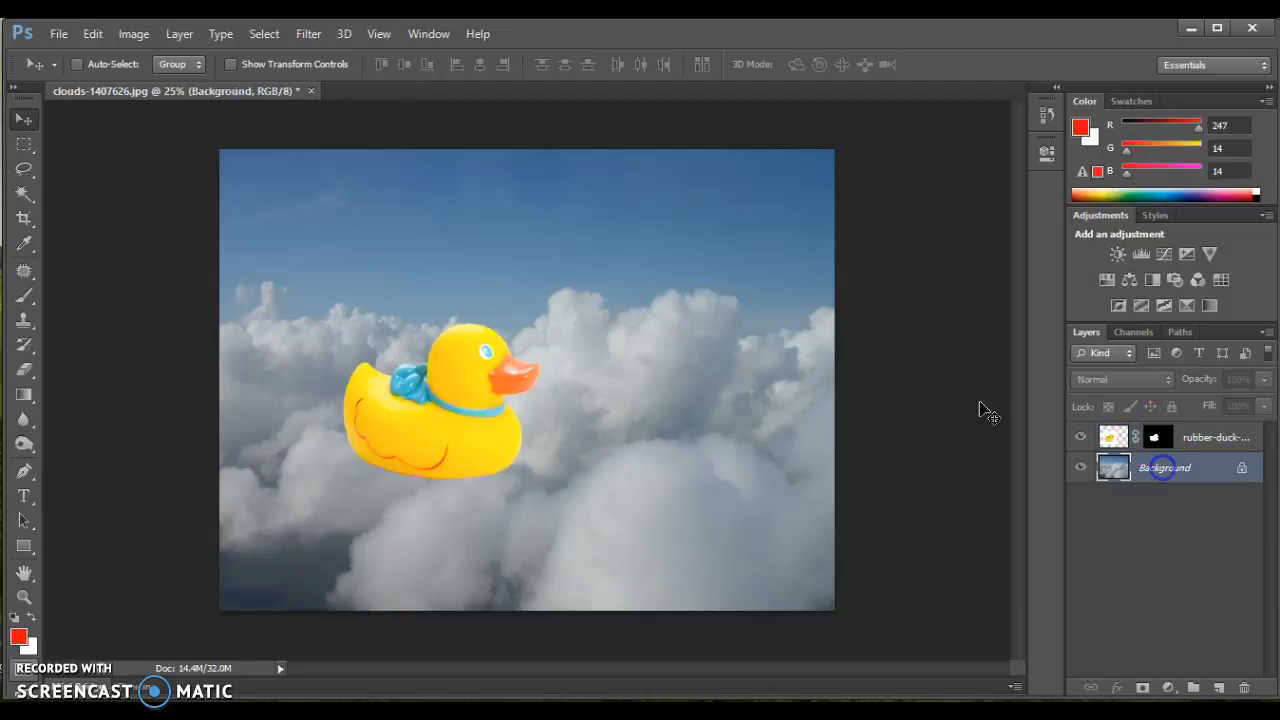
left_click(629, 366)
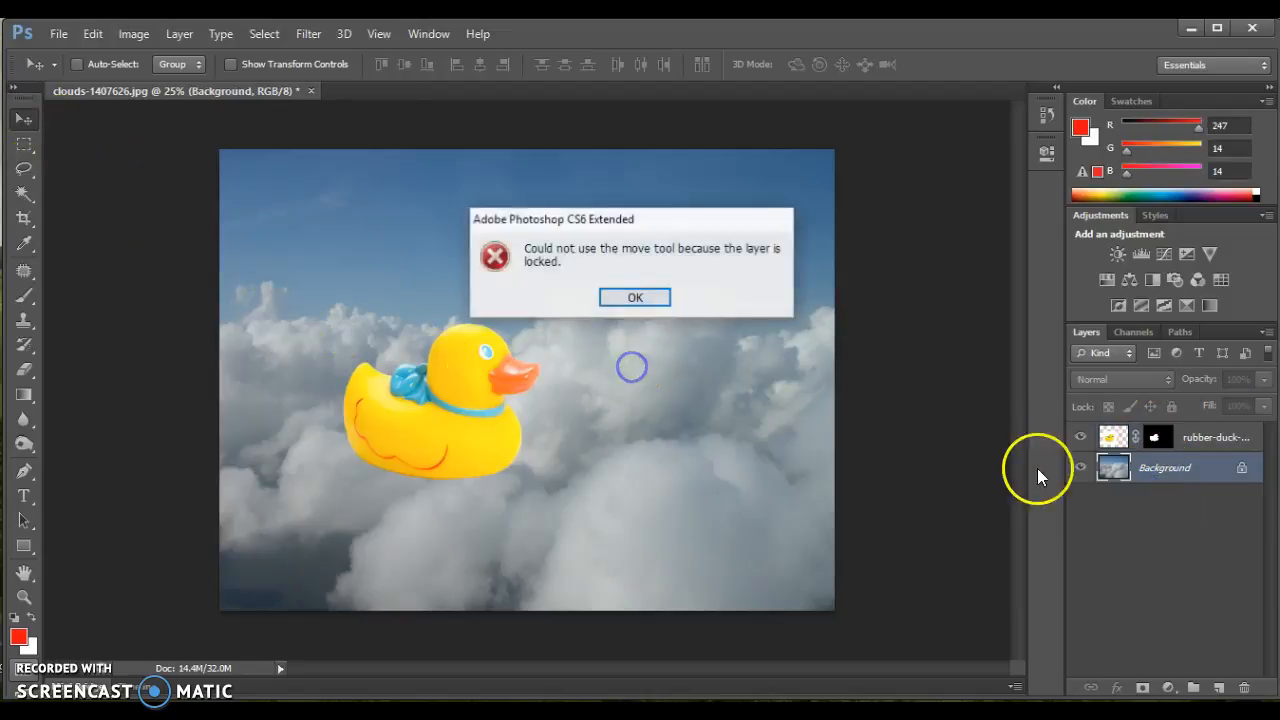
left_click(634, 298)
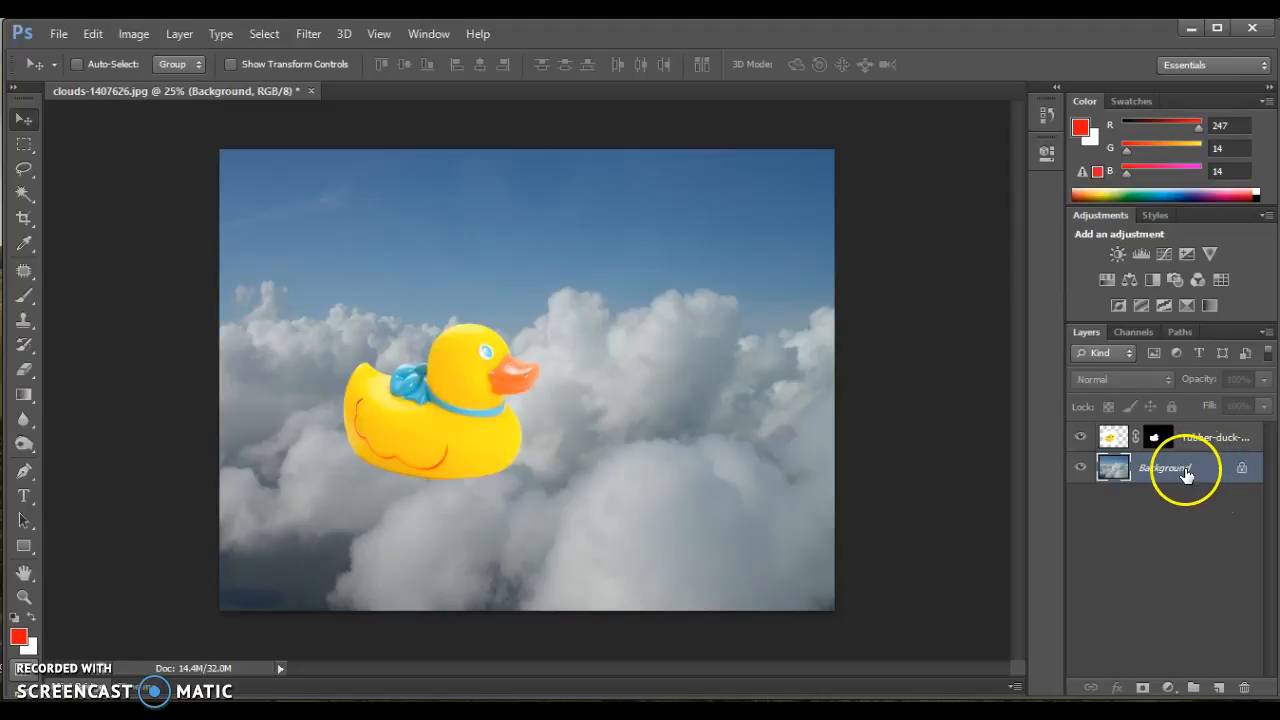
- Convert the locked Background layer into a regular layer named Layer 0
double_click(1176, 472)
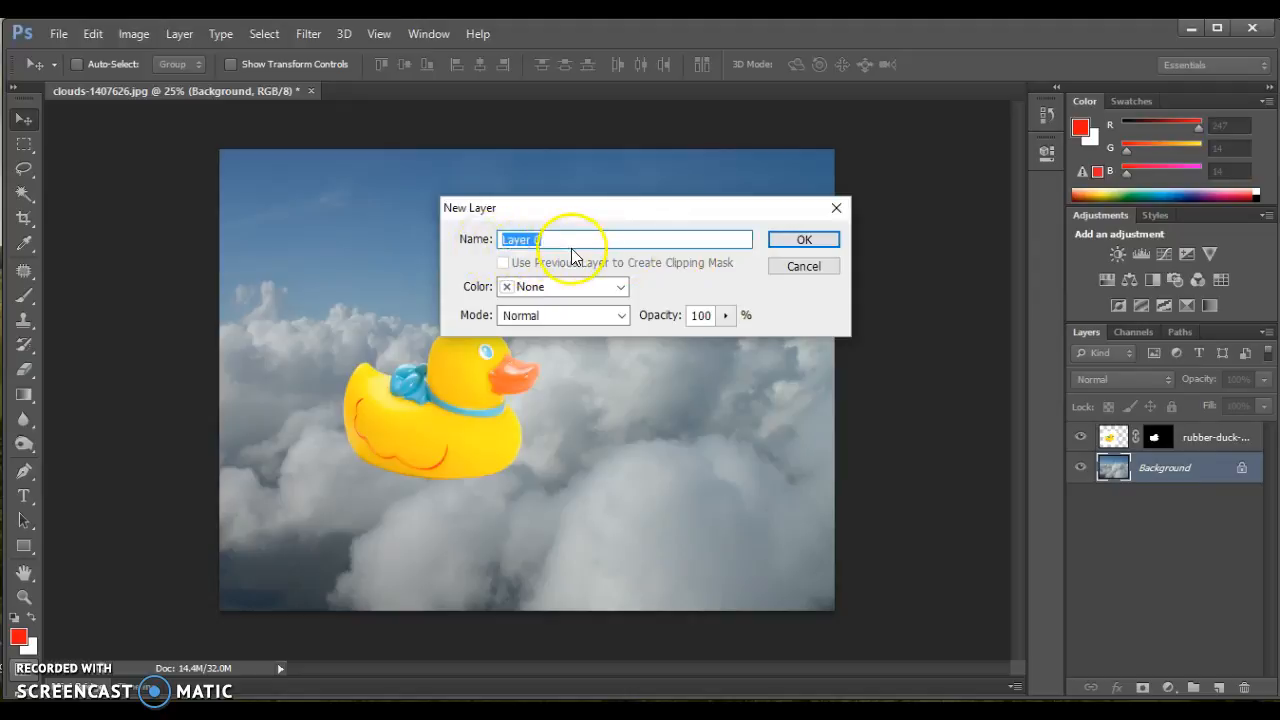
left_click(802, 240)
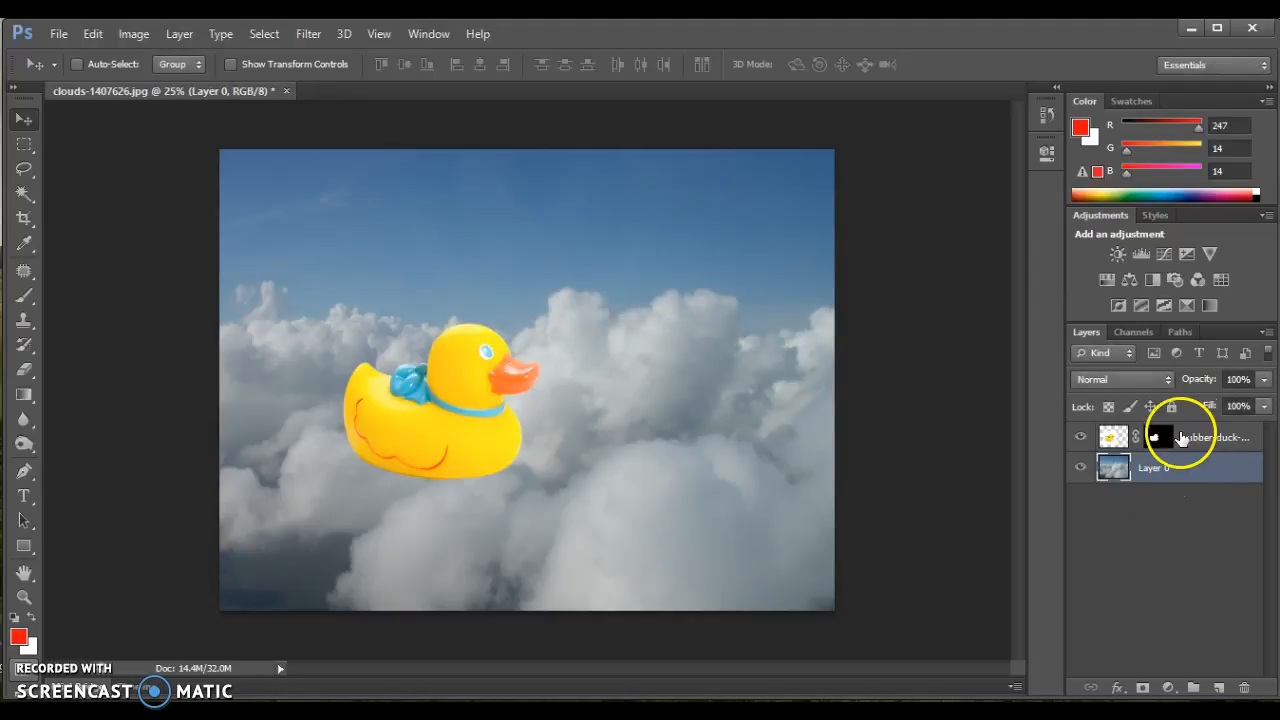
mouse_move(1182, 472)
left_mouse_down()
mouse_move(1183, 423)
mouse_move(1182, 484)
left_mouse_up()
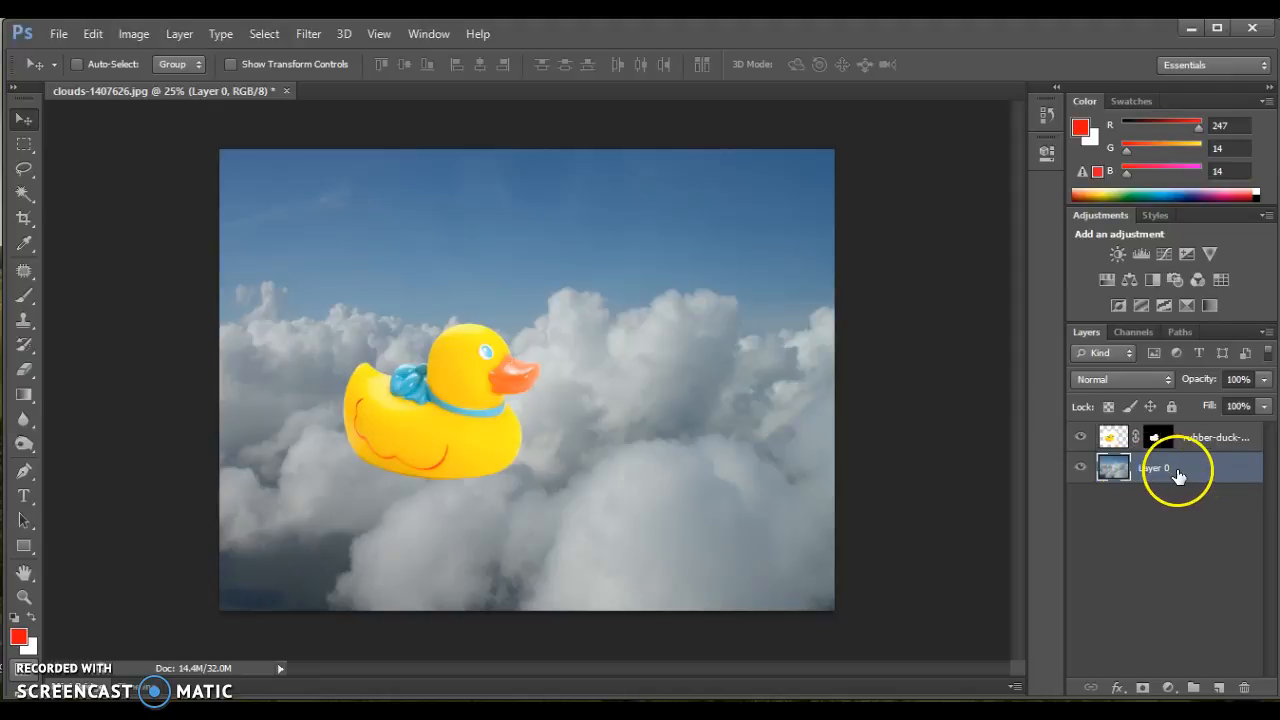
- Duplicate Layer 0 within the same document as Layer 0 copy
left_click(1266, 333)
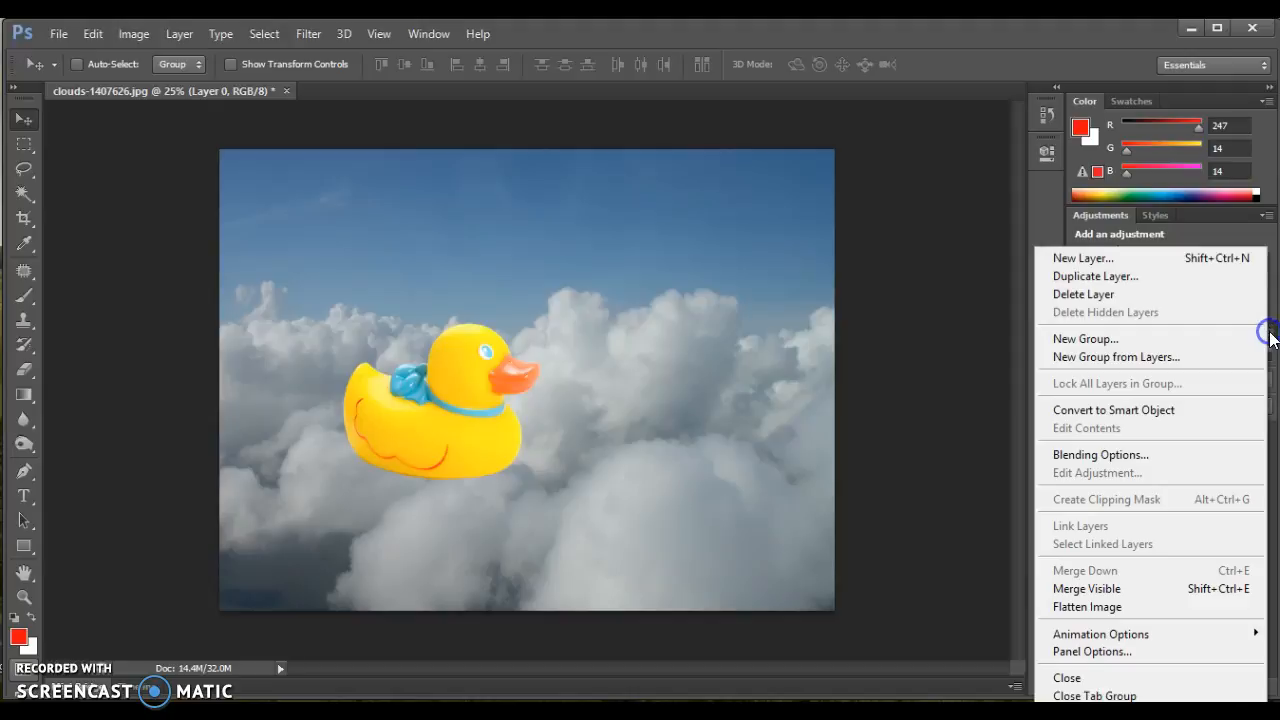
left_click(1122, 282)
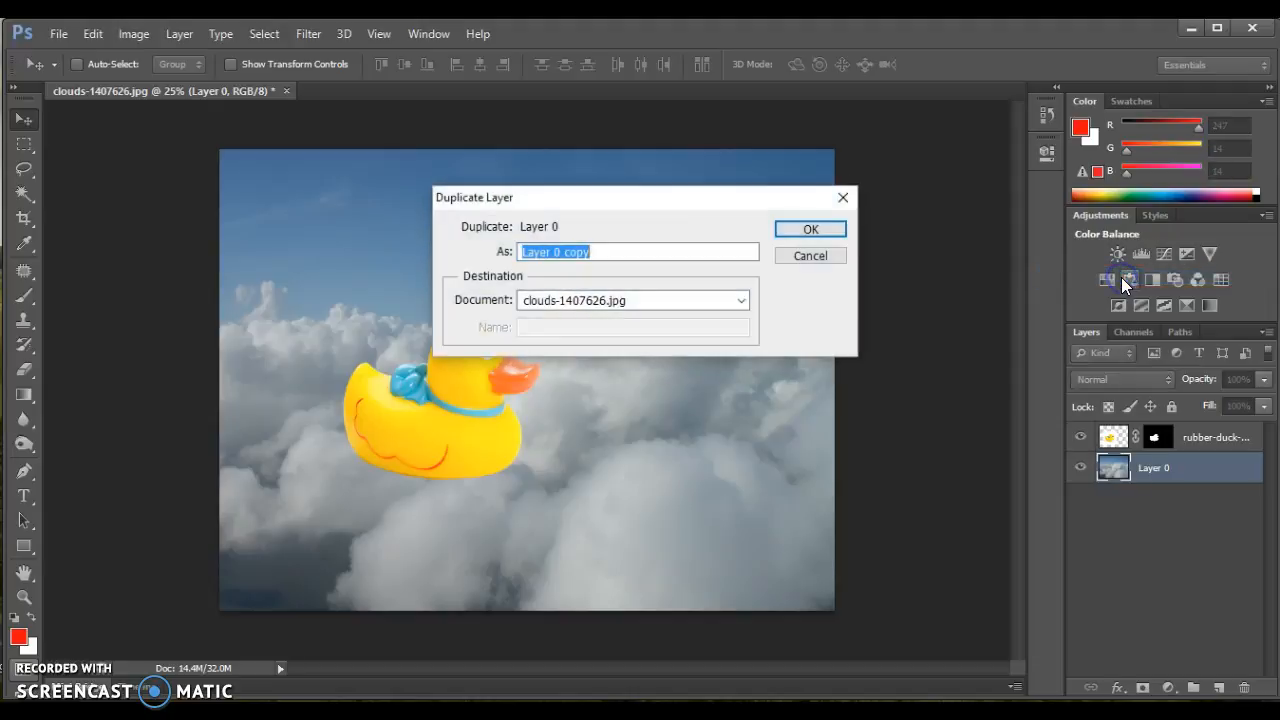
left_click(805, 230)
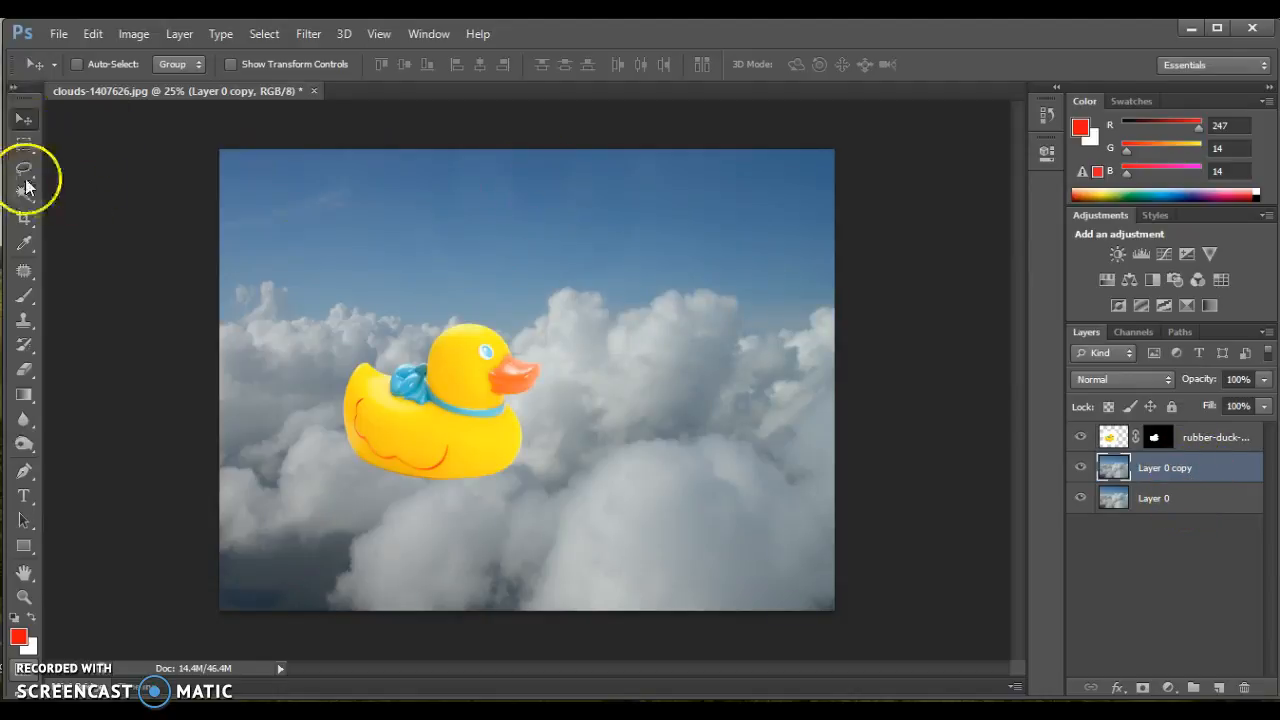
- Place Layer 0 copy above the rubber duck layer and add a layer mask to it
left_click(23, 146)
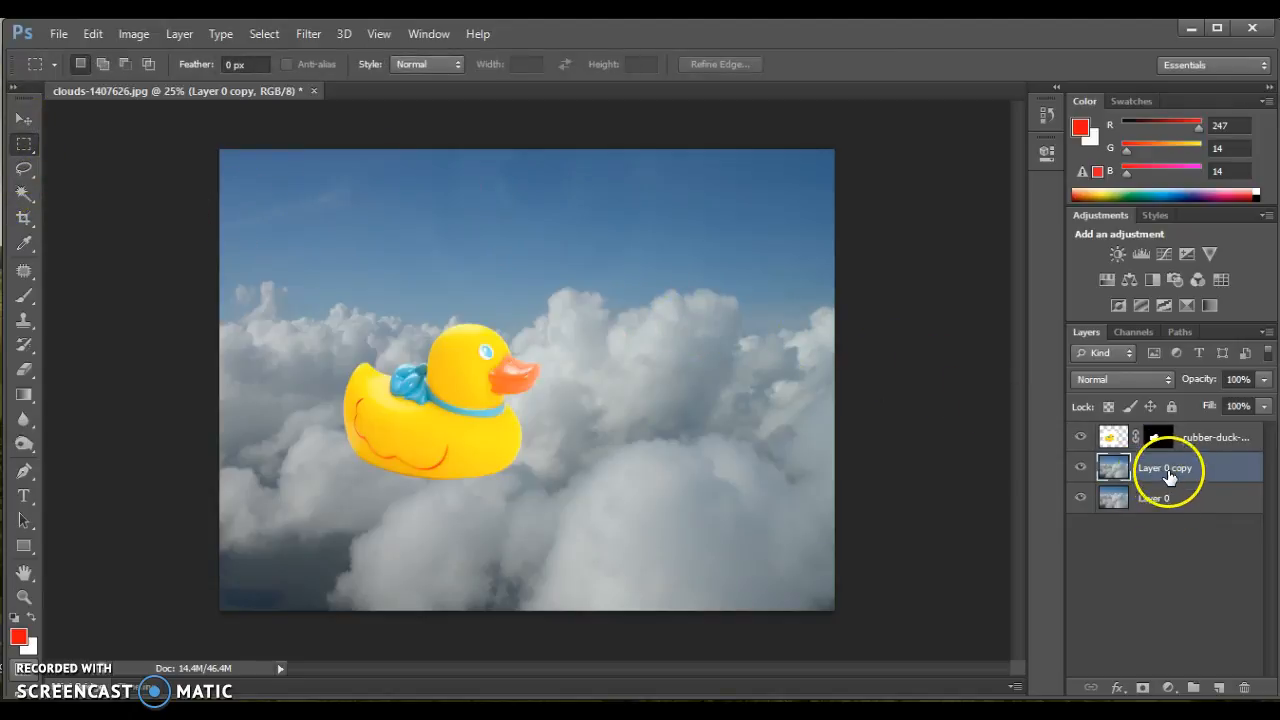
left_click_drag(1205, 451, 1175, 428)
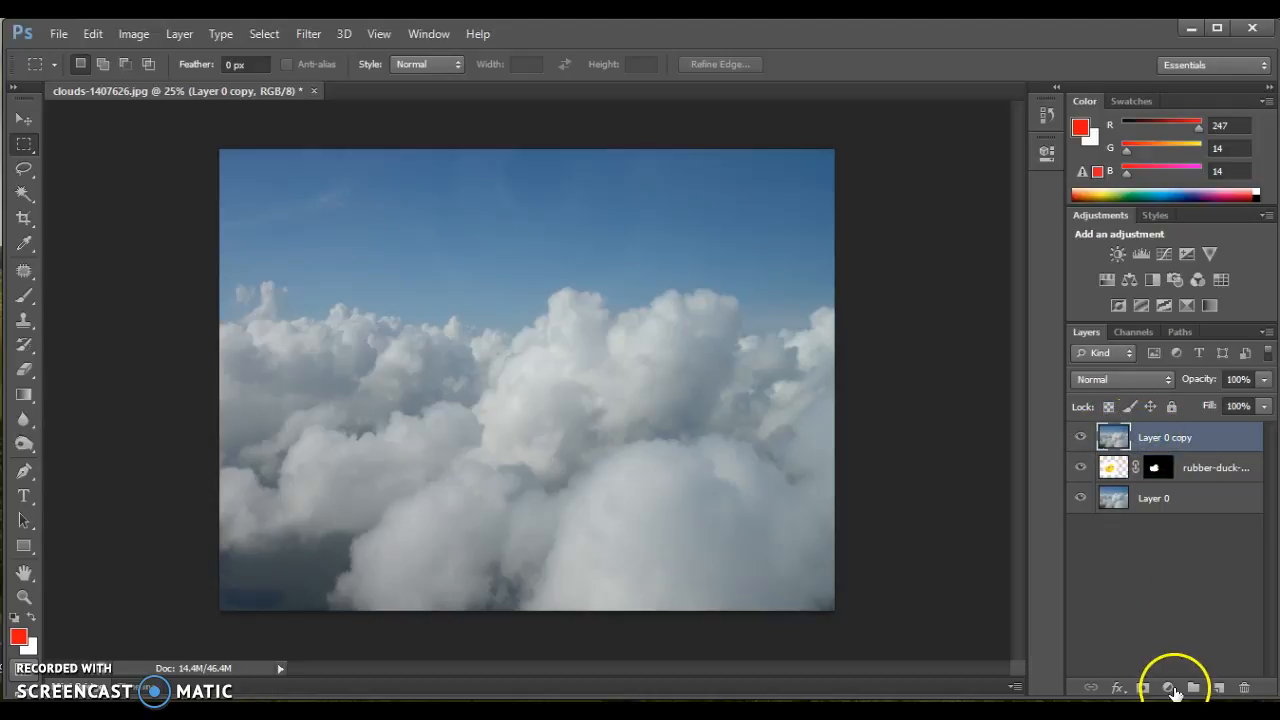
left_click(1141, 689)
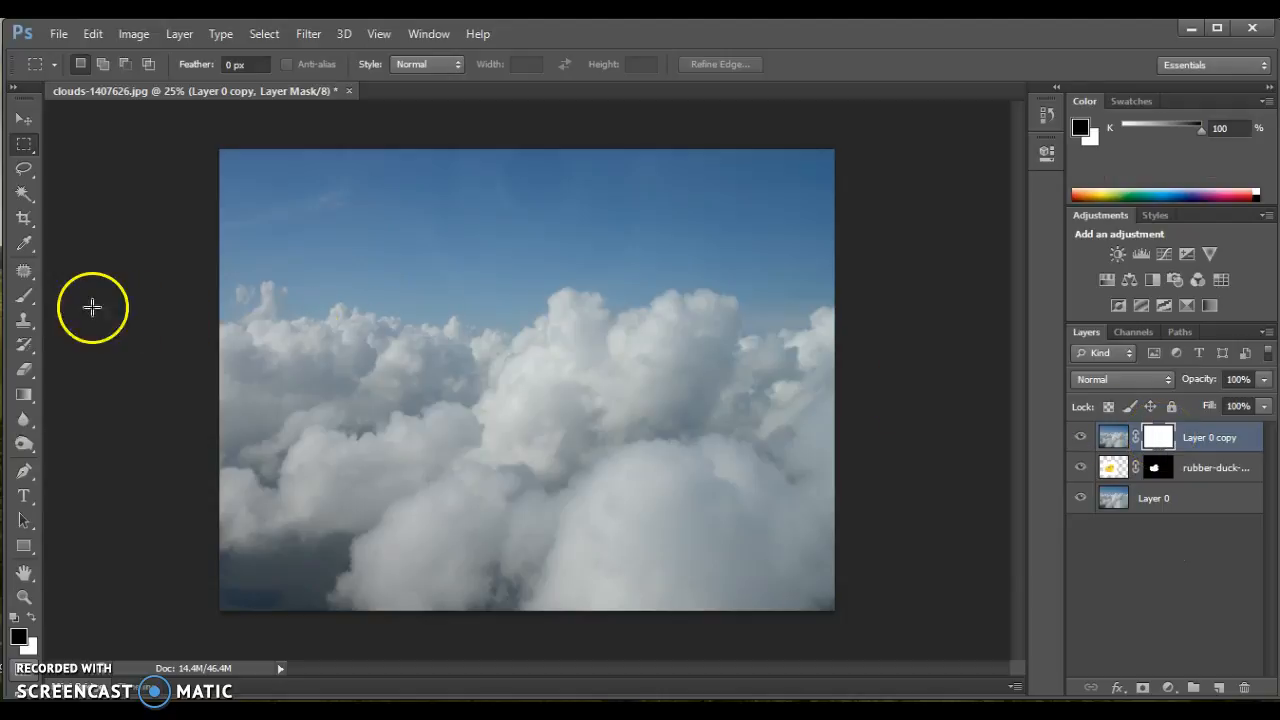
- Paint Layer 0 copy's mask with an 800 px brush, black over the duck to reveal it and white along its underside to cover it
left_click(22, 297)
mouse_move(266, 506)
left_mouse_down()
mouse_move(483, 464)
mouse_move(451, 472)
mouse_move(414, 380)
mouse_move(397, 429)
left_mouse_up()
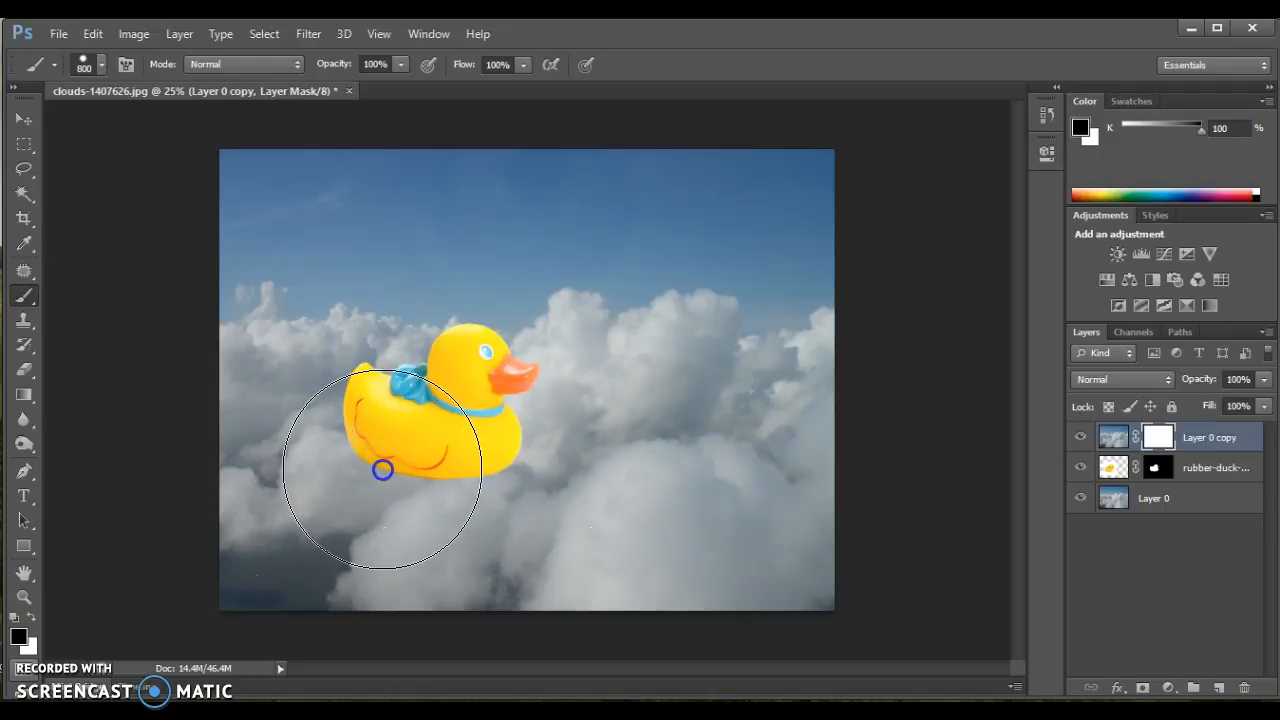
left_click_drag(507, 432, 411, 397)
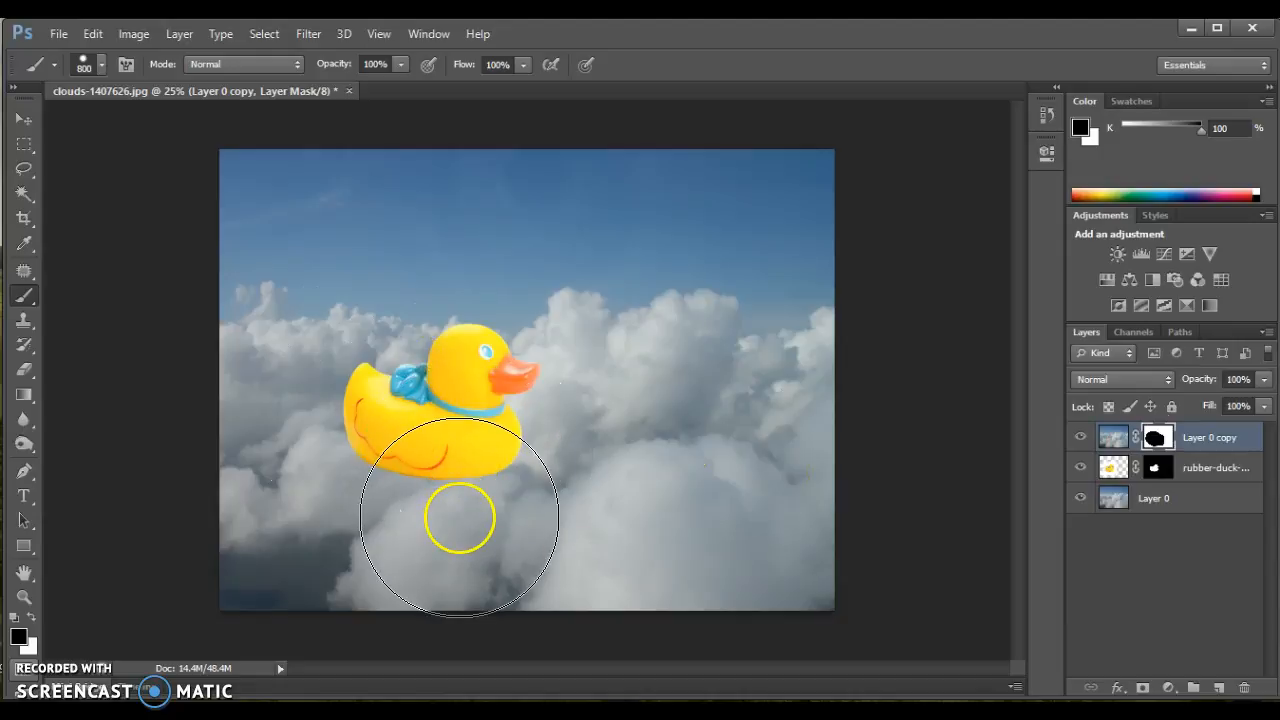
left_click(30, 620)
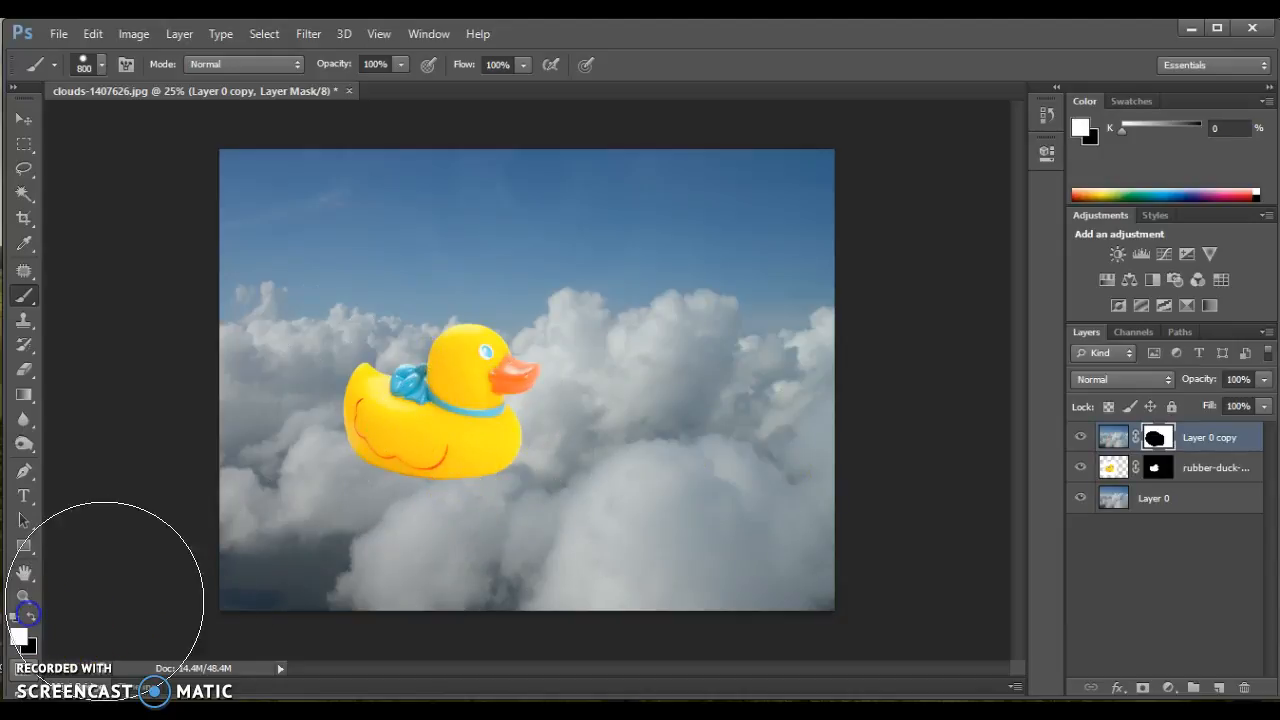
mouse_move(423, 537)
left_mouse_down()
mouse_move(497, 549)
mouse_move(433, 561)
mouse_move(306, 519)
mouse_move(396, 521)
mouse_move(398, 508)
mouse_move(471, 517)
left_mouse_up()
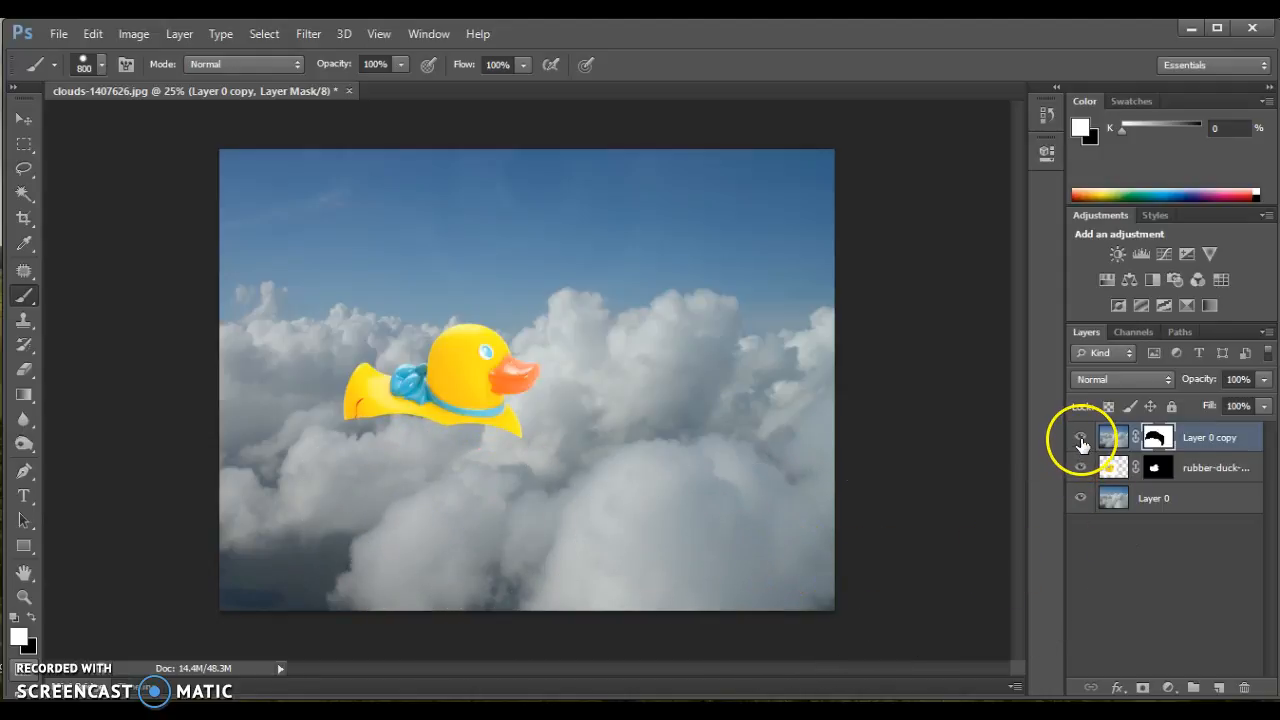
- Hide Layer 0 copy, try moving its contents with the Move tool, and undo that move
left_click(1080, 440)
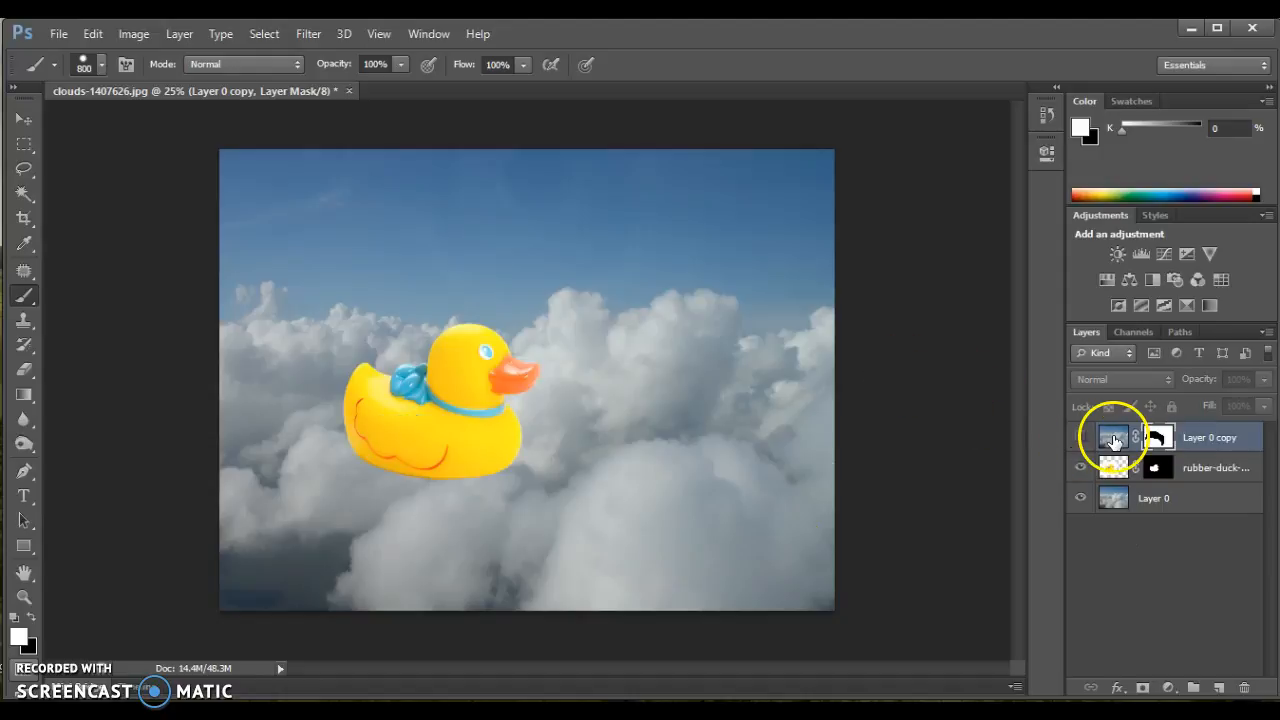
left_click(23, 119)
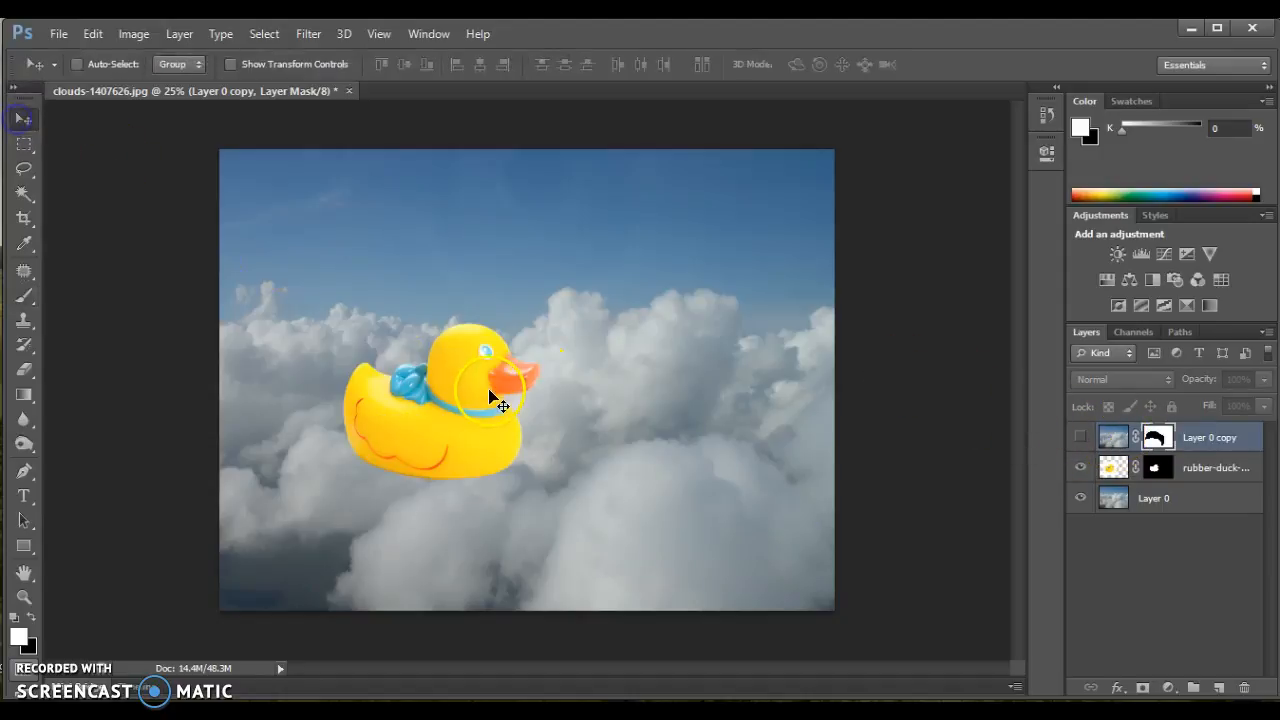
left_click_drag(495, 382, 526, 376)
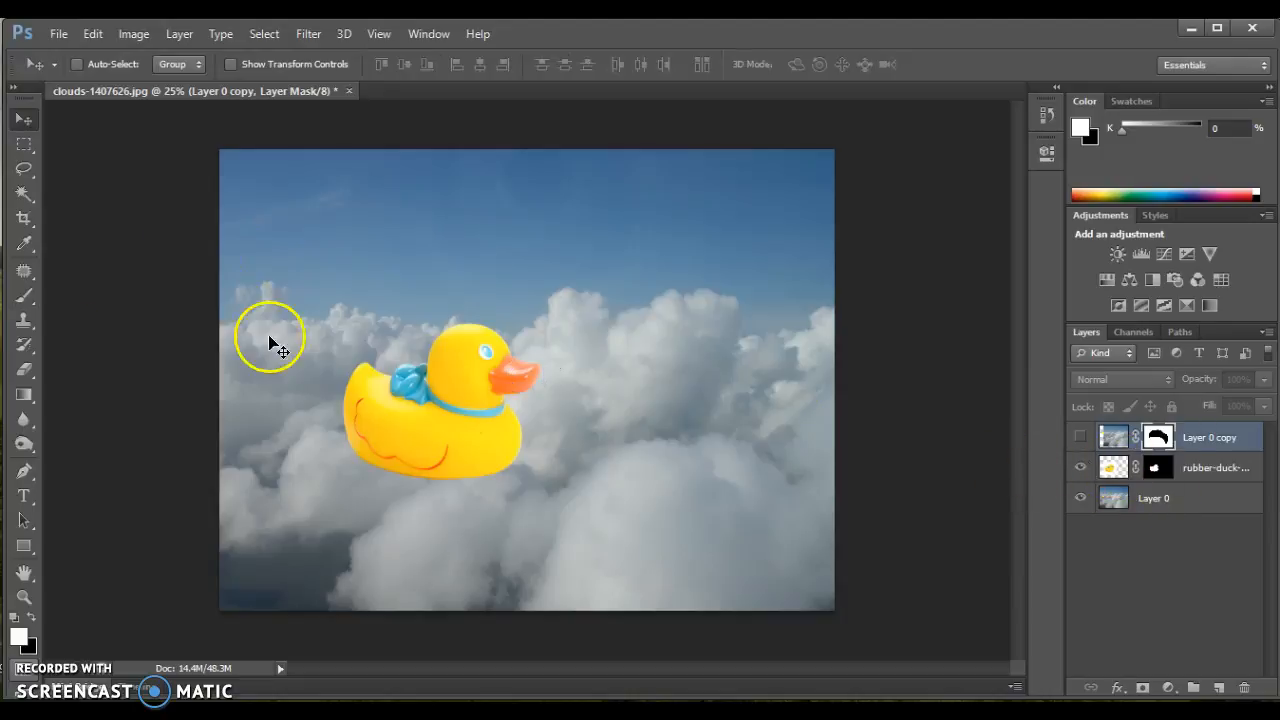
left_click(88, 33)
left_click(148, 37)
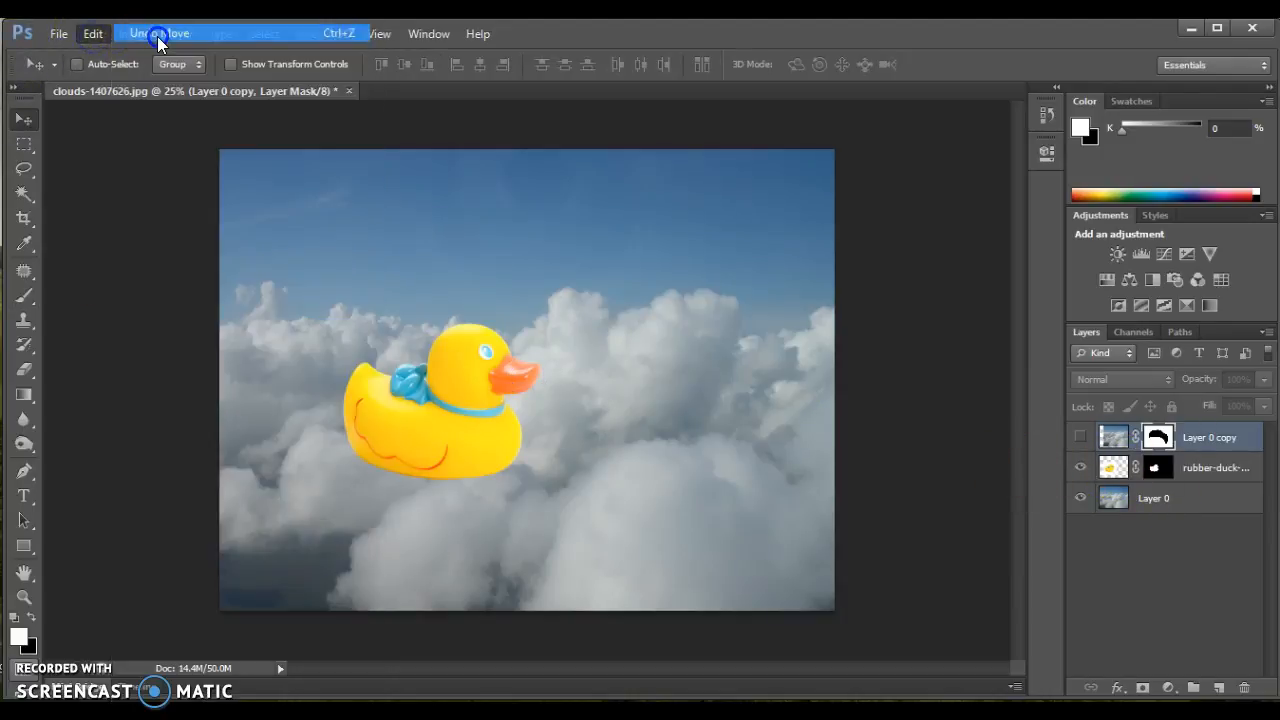
- Move the rubber duck slightly left and up within the clouds, and show Layer 0 copy again
left_click(1108, 466)
left_click_drag(478, 383, 442, 258)
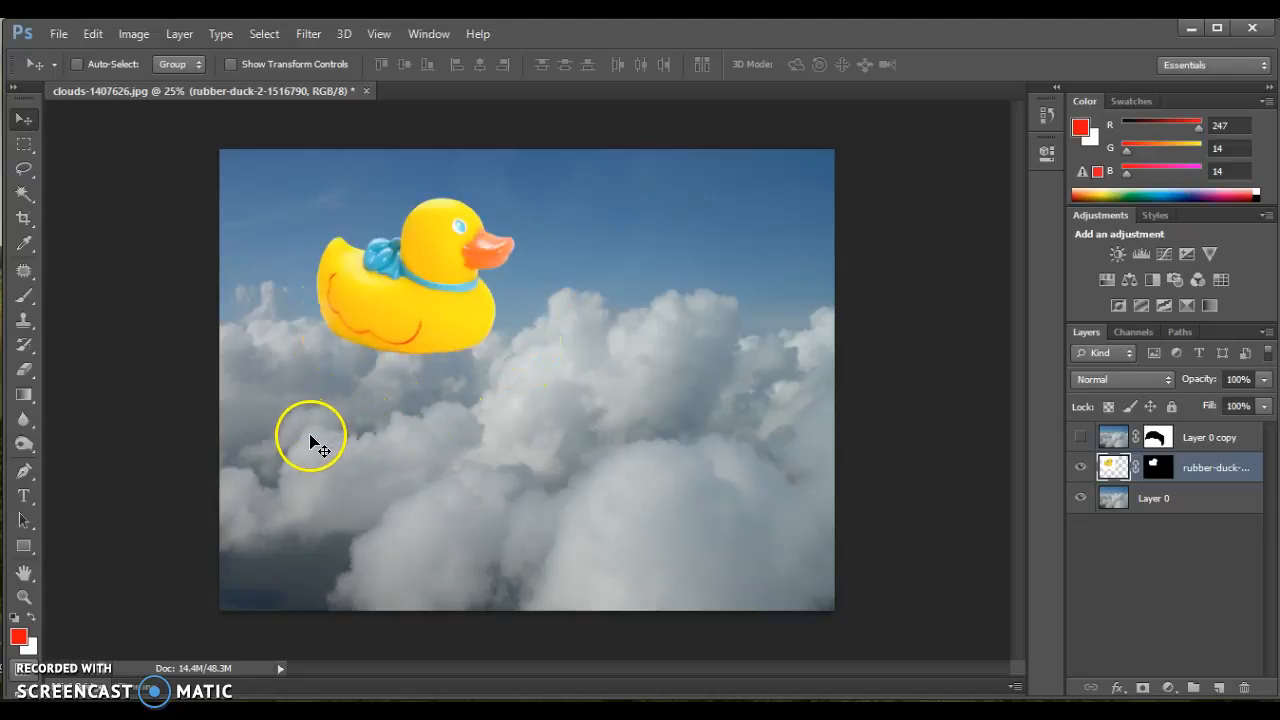
left_click_drag(418, 348, 390, 436)
left_click(1140, 469)
left_click(1082, 440)
- Paint black over the duck on Layer 0 copy's mask, and reset the whole mask by painting it white with the 800 px brush
left_click(1166, 432)
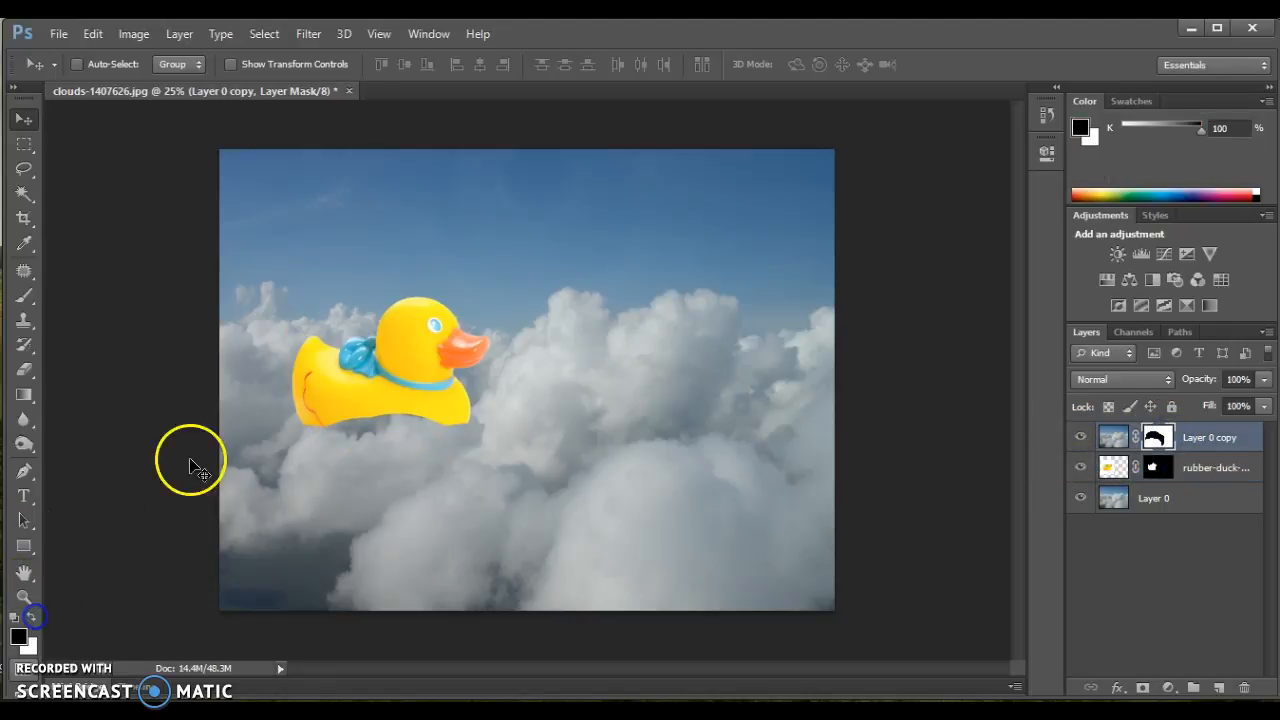
left_click(24, 296)
left_click_drag(343, 366, 509, 377)
mouse_move(443, 418)
left_mouse_down()
mouse_move(426, 503)
mouse_move(524, 457)
mouse_move(737, 460)
left_mouse_up()
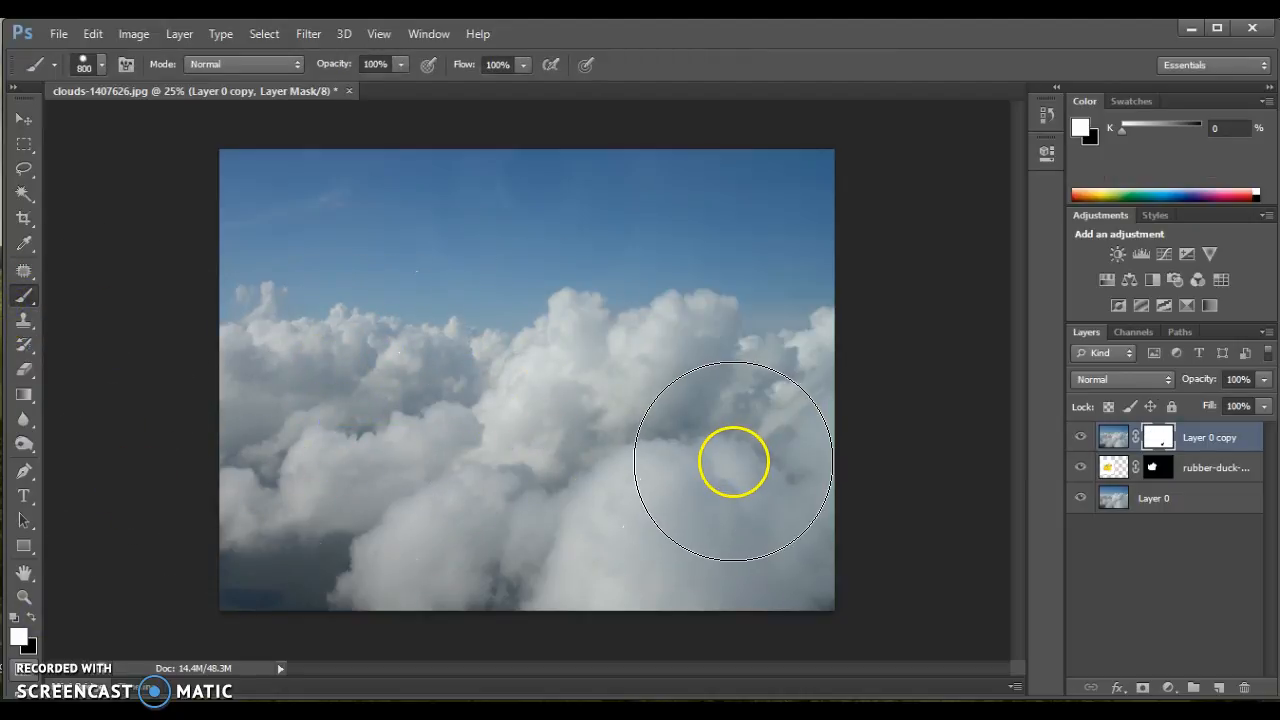
mouse_move(409, 430)
left_mouse_down()
mouse_move(393, 481)
mouse_move(480, 547)
mouse_move(583, 543)
left_mouse_up()
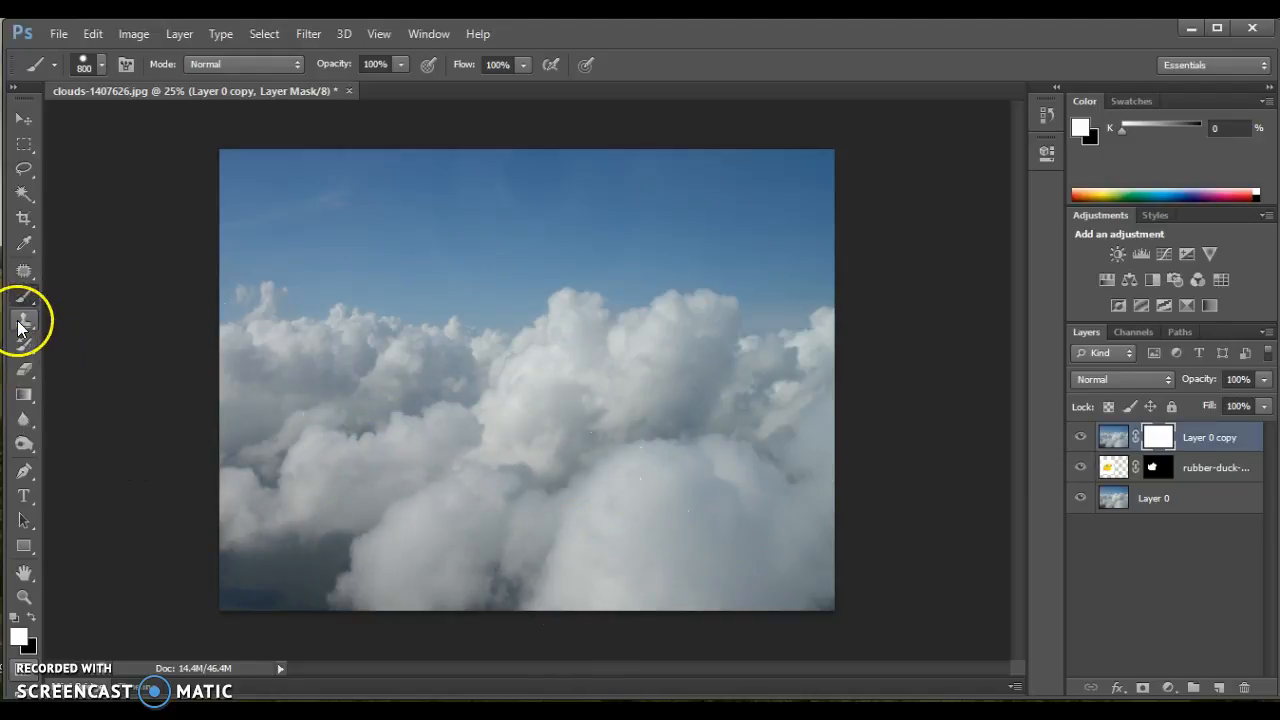
- Reveal the duck by painting Layer 0 copy's mask black with a 300 px brush, and cover its underside with clouds by painting white
left_click(31, 616)
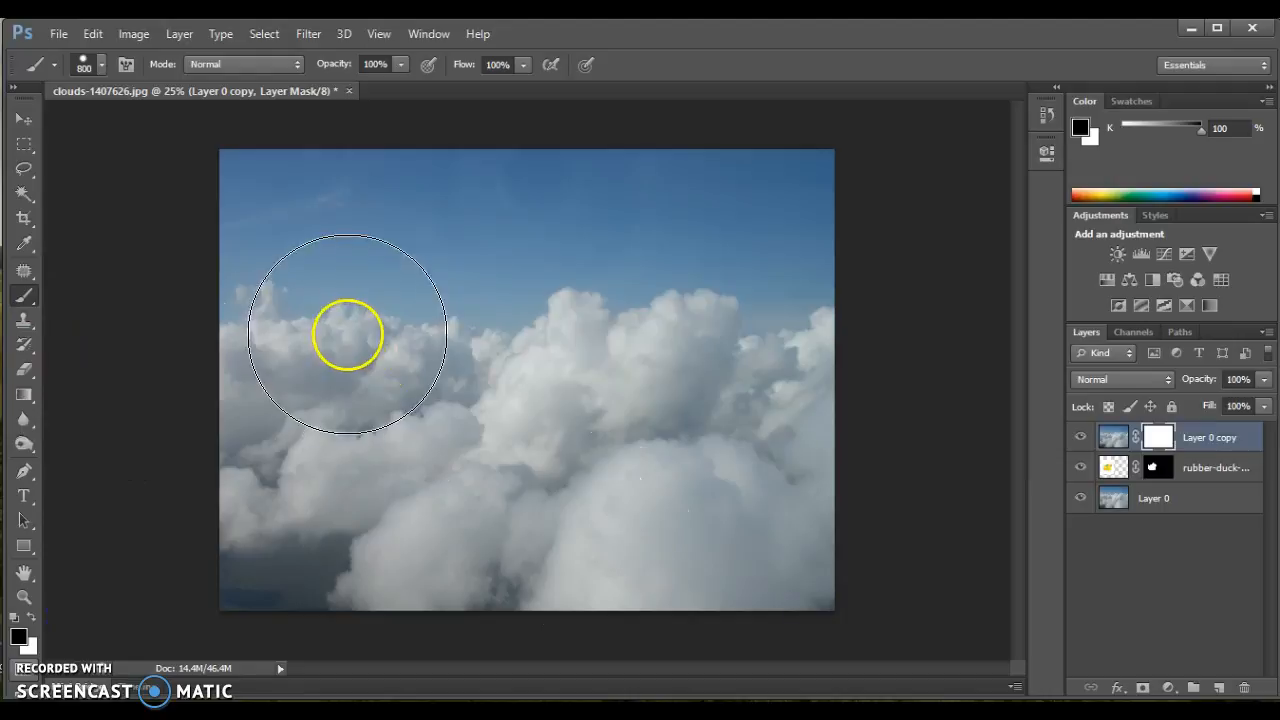
left_click(26, 596)
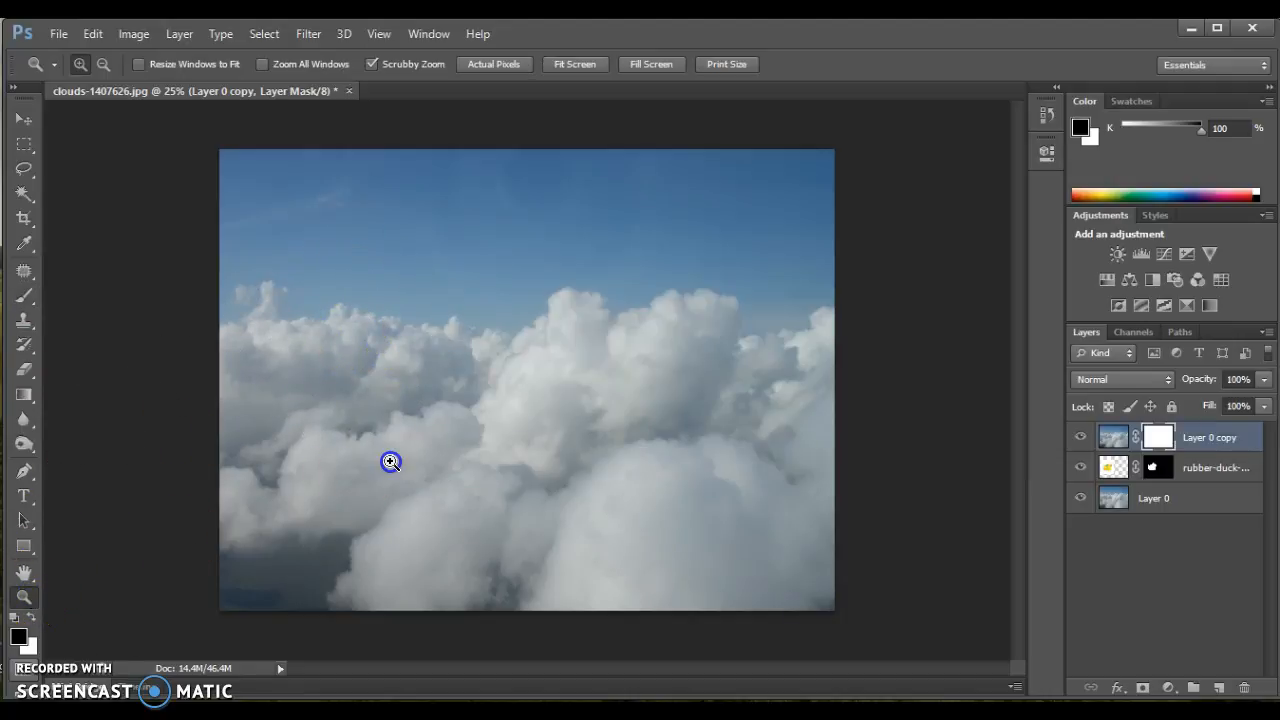
left_click(390, 461)
left_click(369, 455)
mouse_move(549, 668)
left_mouse_down()
mouse_move(517, 663)
mouse_move(529, 660)
left_mouse_up()
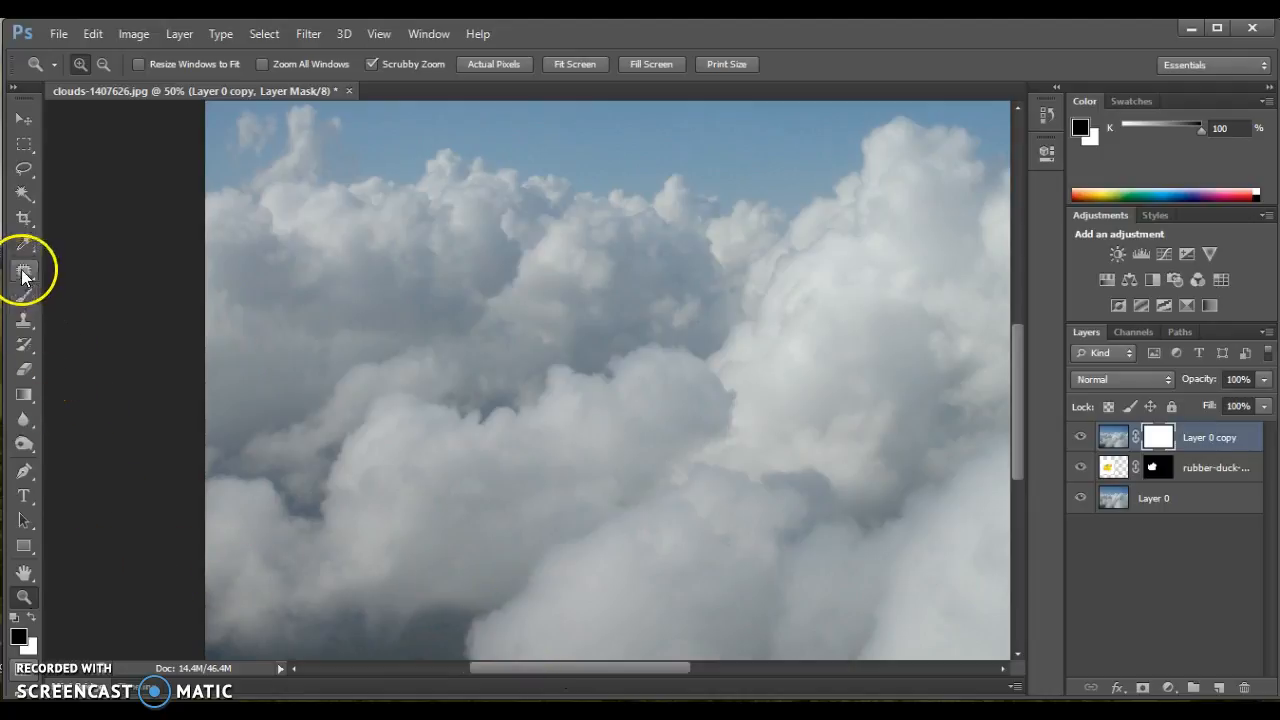
left_click(24, 296)
key("bracketleft")
key("bracketleft")
key("bracketleft")
key("bracketleft")
key("bracketleft")
mouse_move(443, 257)
left_mouse_down()
mouse_move(464, 304)
mouse_move(480, 290)
mouse_move(478, 329)
mouse_move(521, 259)
mouse_move(570, 296)
mouse_move(596, 268)
mouse_move(599, 290)
mouse_move(687, 254)
mouse_move(690, 264)
mouse_move(662, 197)
mouse_move(503, 193)
mouse_move(580, 197)
mouse_move(455, 277)
mouse_move(366, 307)
mouse_move(456, 342)
mouse_move(426, 330)
mouse_move(358, 353)
mouse_move(432, 332)
mouse_move(471, 349)
mouse_move(616, 277)
mouse_move(681, 291)
mouse_move(616, 290)
left_mouse_up()
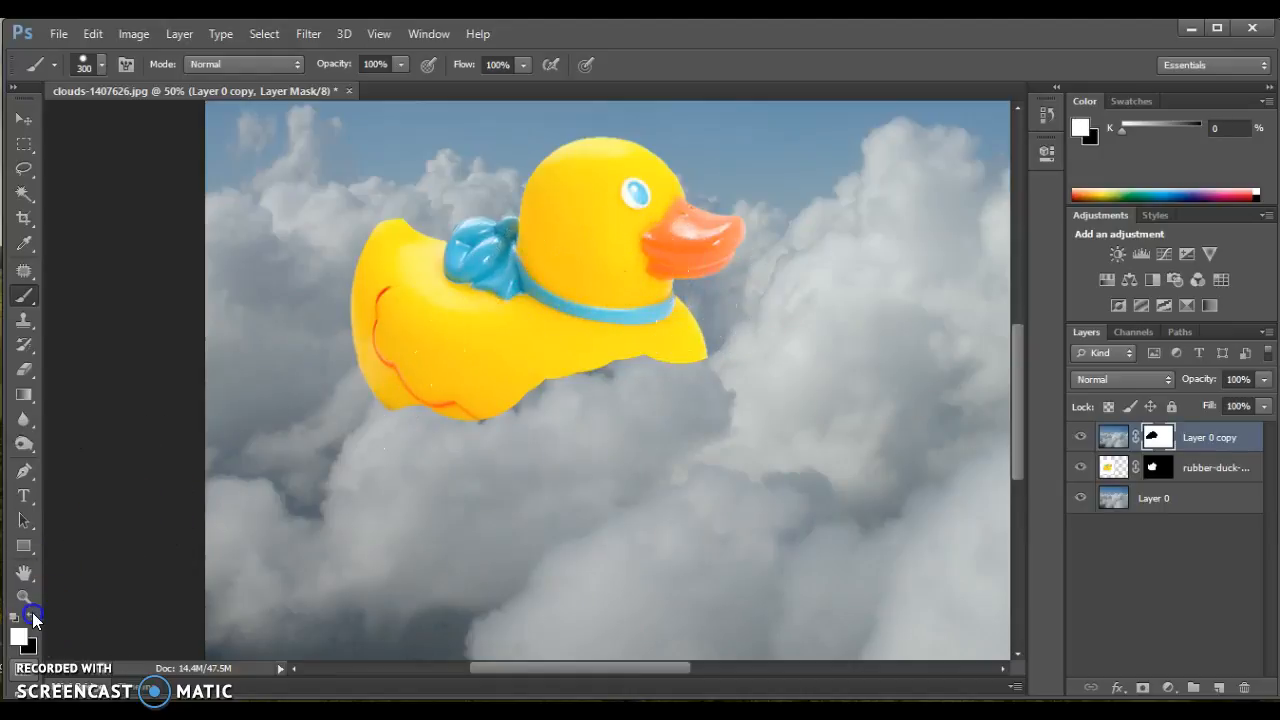
mouse_move(521, 480)
left_mouse_down()
mouse_move(529, 464)
mouse_move(400, 454)
mouse_move(560, 440)
mouse_move(663, 406)
mouse_move(585, 422)
mouse_move(565, 443)
left_mouse_up()
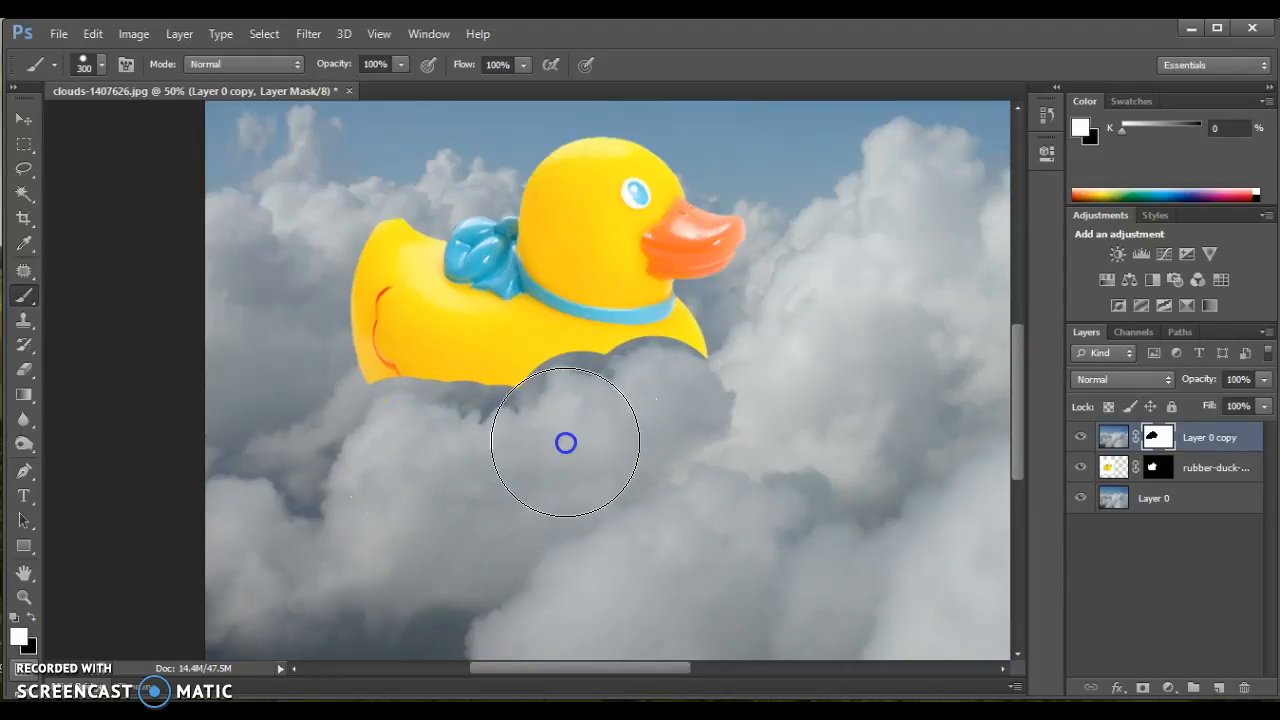
- Paint black with a 9 px brush on Layer 0 copy's mask under the duck's chest, following the cloud contour to reveal more of the duck
left_click(24, 597)
left_click(649, 366)
left_click(654, 363)
left_click(694, 335)
left_click(729, 332)
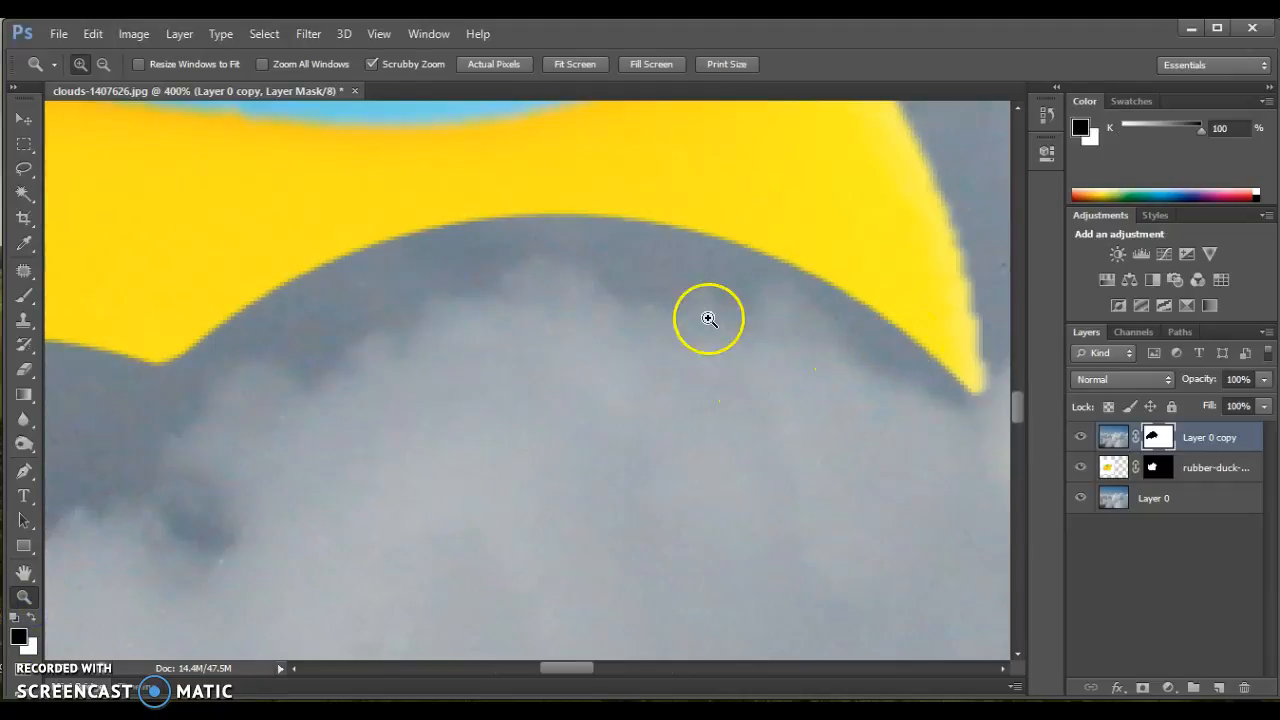
left_click(24, 295)
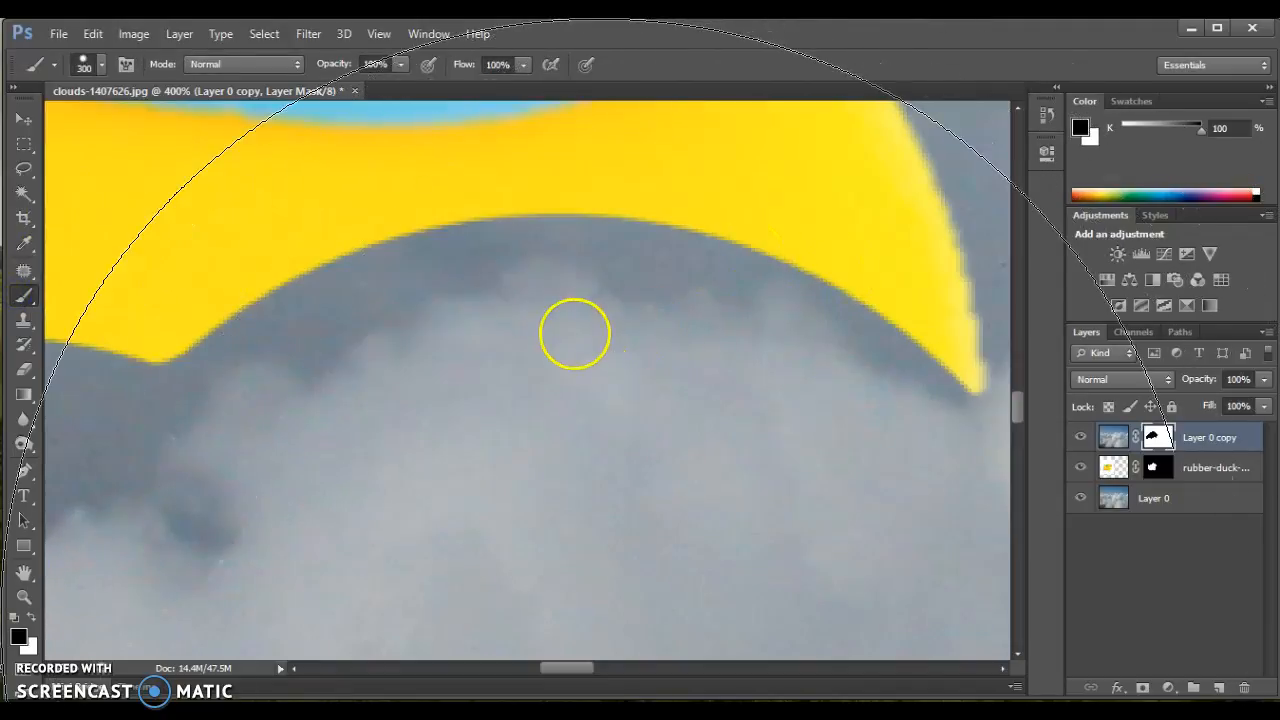
key("bracketleft")
key("bracketleft")
key("bracketleft")
key("bracketleft")
key("bracketleft")
key("bracketleft")
key("bracketleft")
key("bracketleft")
key("bracketleft")
key("bracketleft")
key("bracketleft")
key("bracketleft")
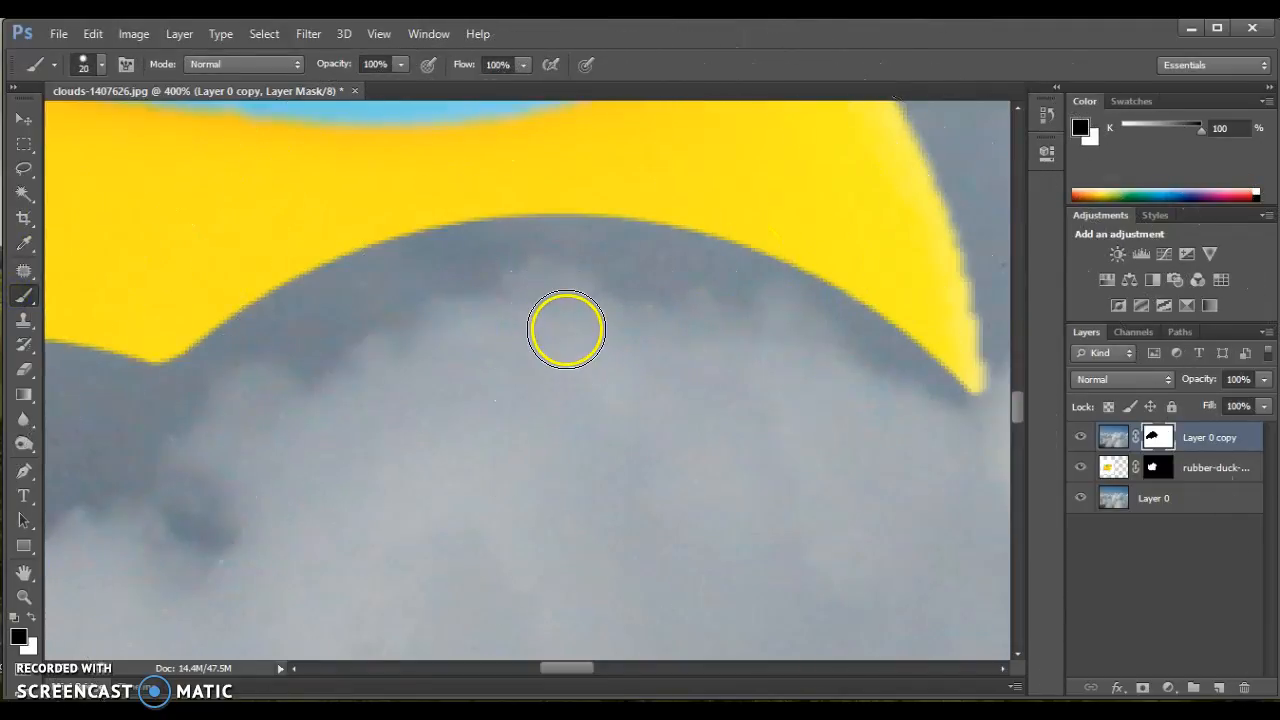
key("bracketleft")
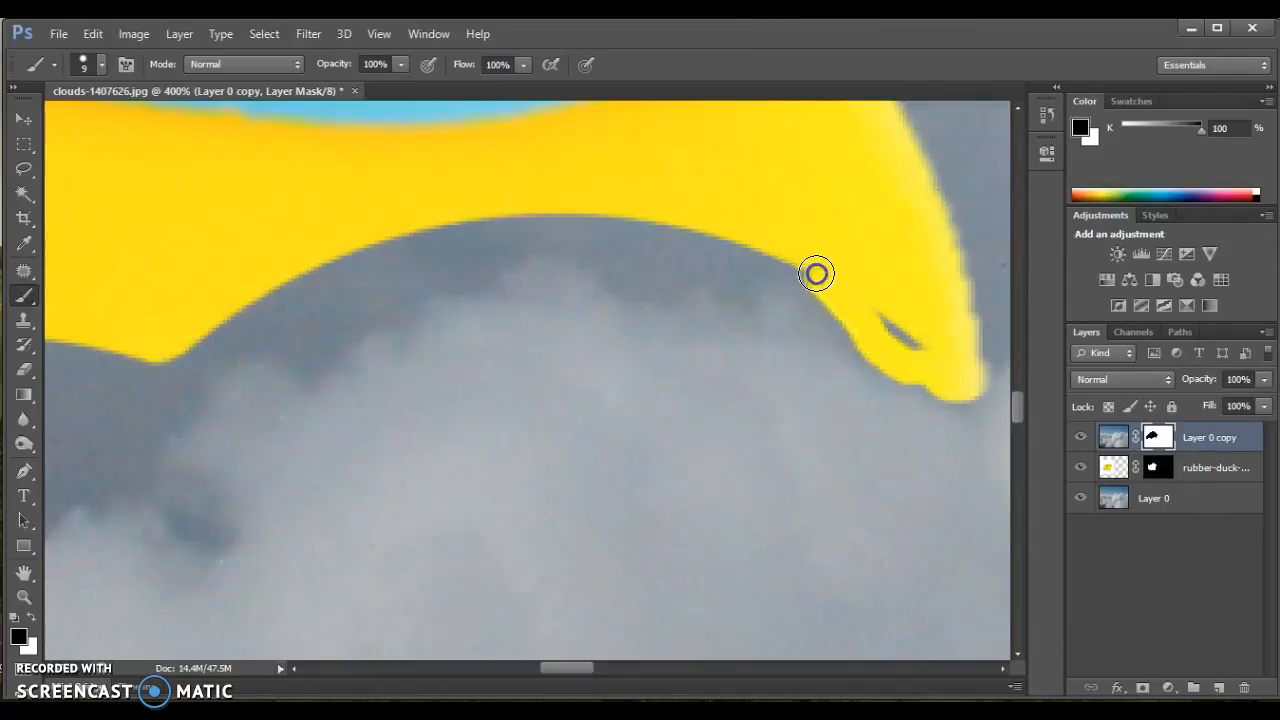
mouse_move(669, 289)
left_mouse_down()
mouse_move(593, 255)
mouse_move(732, 236)
left_mouse_up()
left_click_drag(927, 315, 931, 347)
left_click_drag(627, 245, 591, 237)
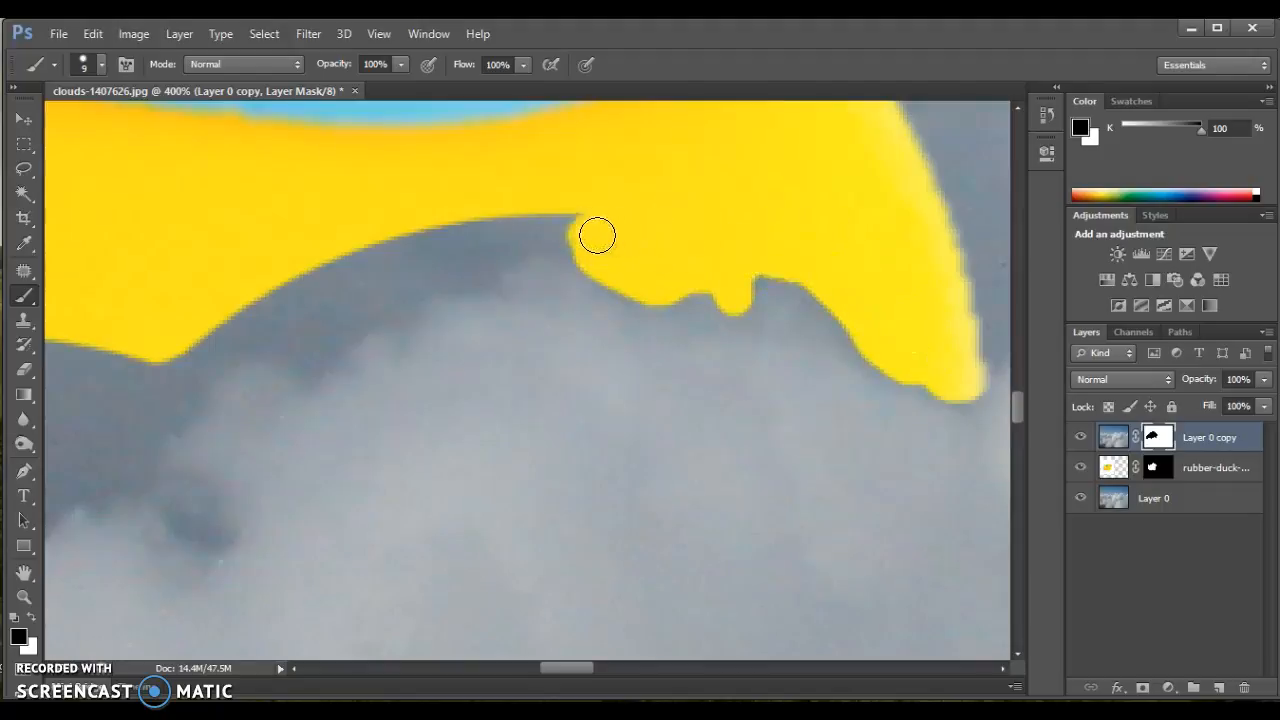
- Set the 9 px brush's hardness to 0% and paint Layer 0 copy's mask black along the cloud edge beneath the duck's chest
left_click(101, 64)
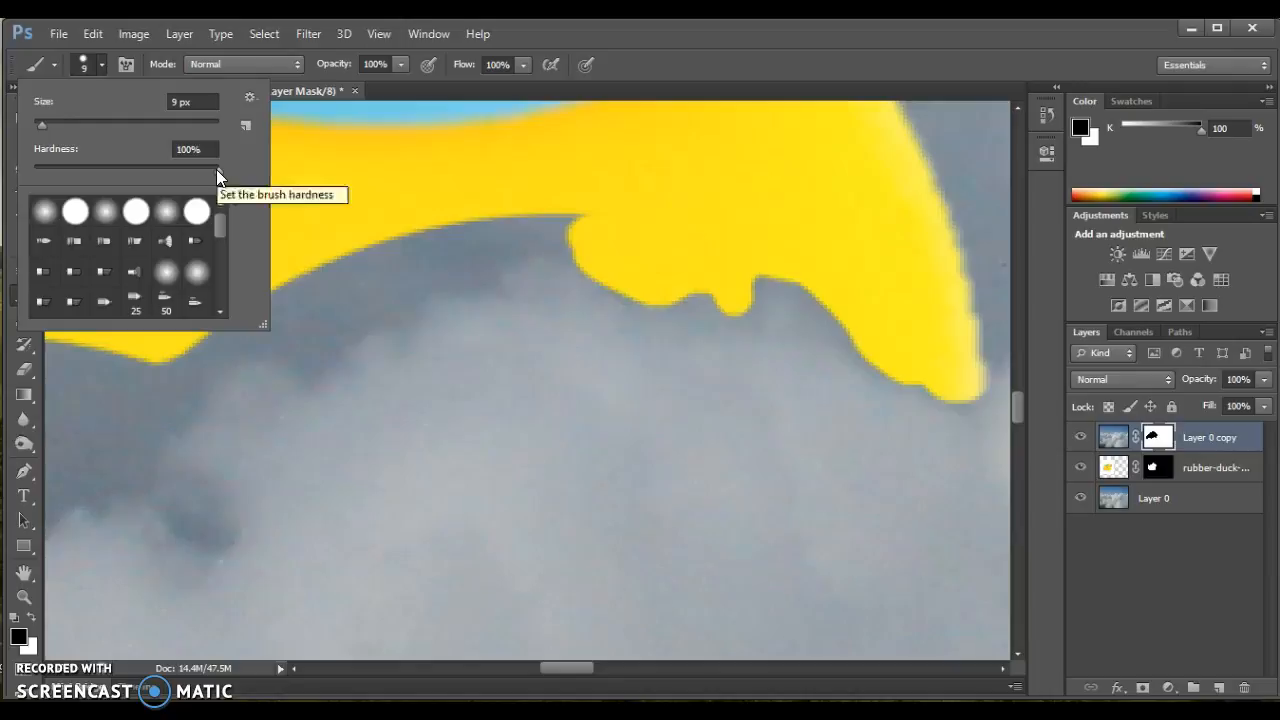
left_click_drag(216, 169, 34, 170)
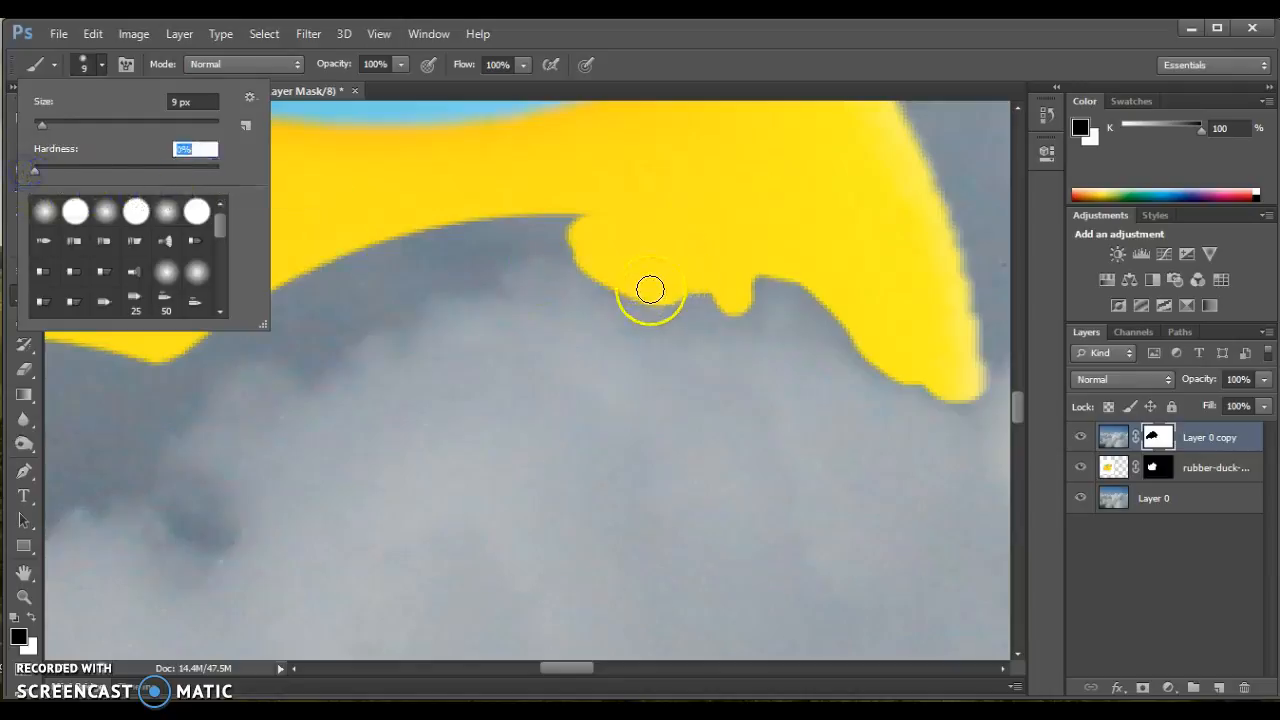
left_click(585, 278)
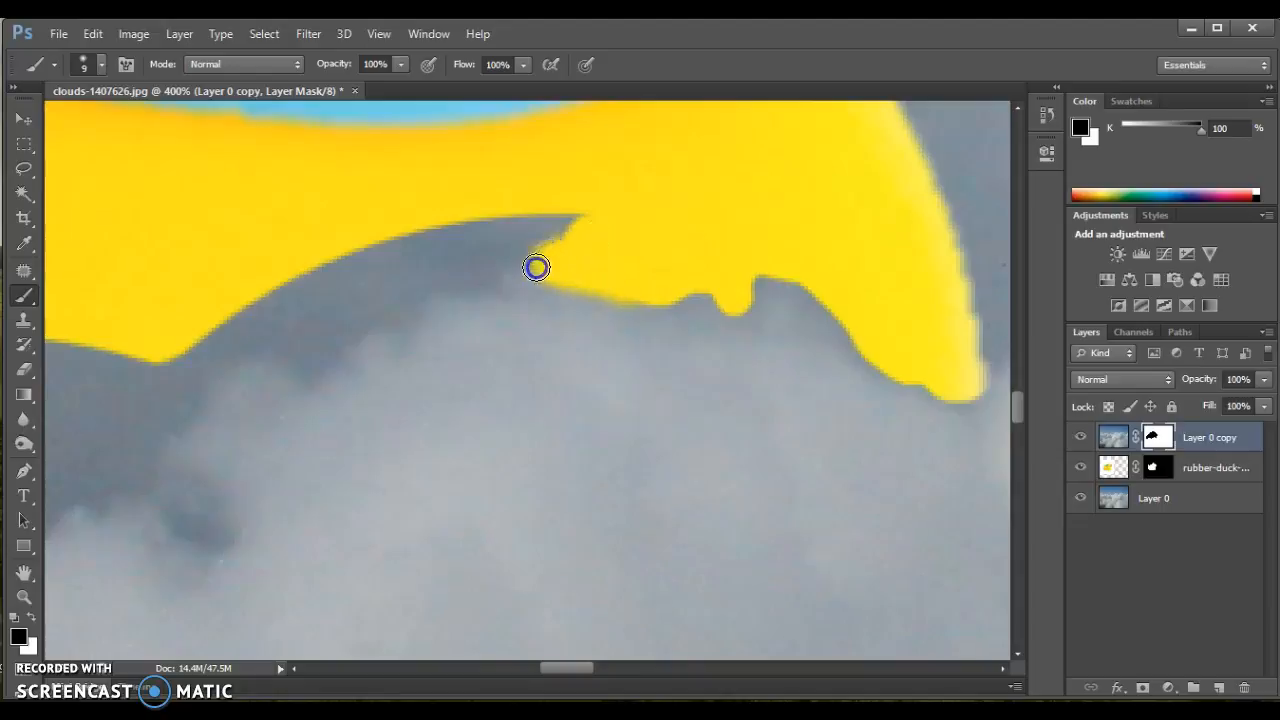
mouse_move(426, 305)
left_mouse_down()
mouse_move(584, 236)
mouse_move(533, 253)
mouse_move(575, 211)
left_mouse_up()
mouse_move(602, 275)
left_mouse_down()
mouse_move(513, 271)
mouse_move(432, 313)
mouse_move(520, 272)
left_mouse_up()
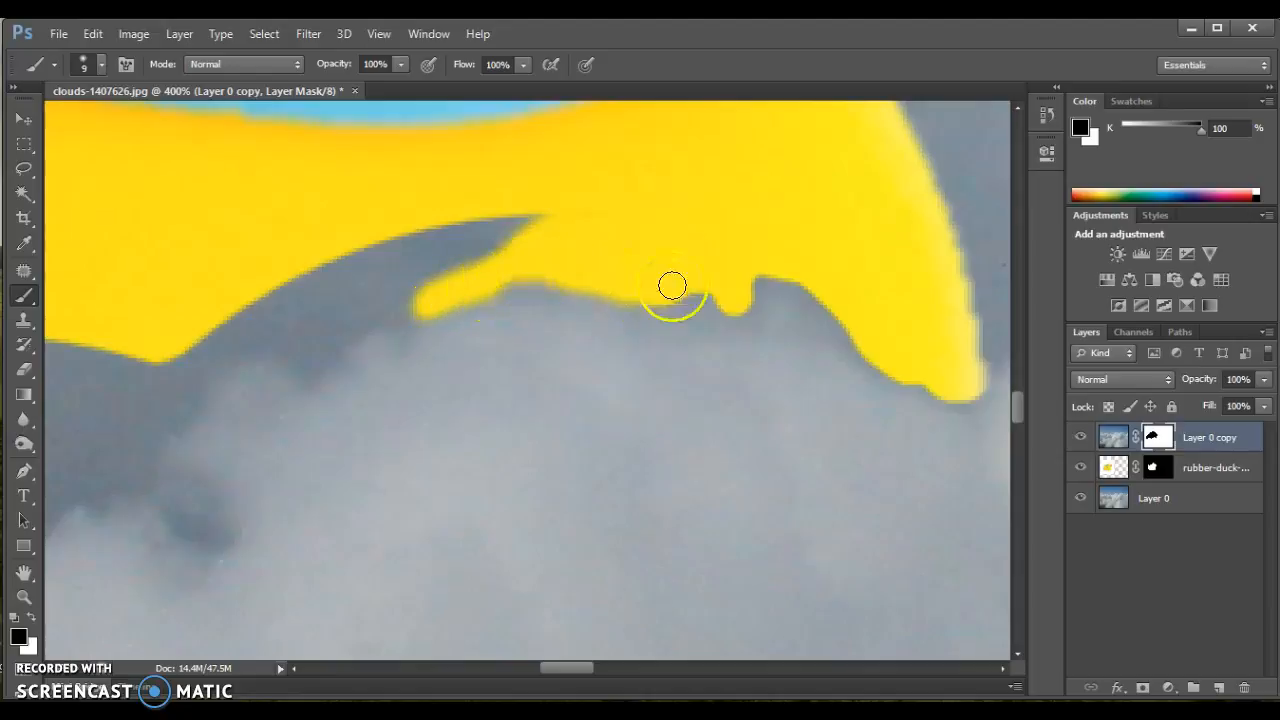
- Reveal more of the duck's chest and underside by painting Layer 0 copy's mask black with a soft 20 px brush
left_click(101, 64)
left_click(33, 178)
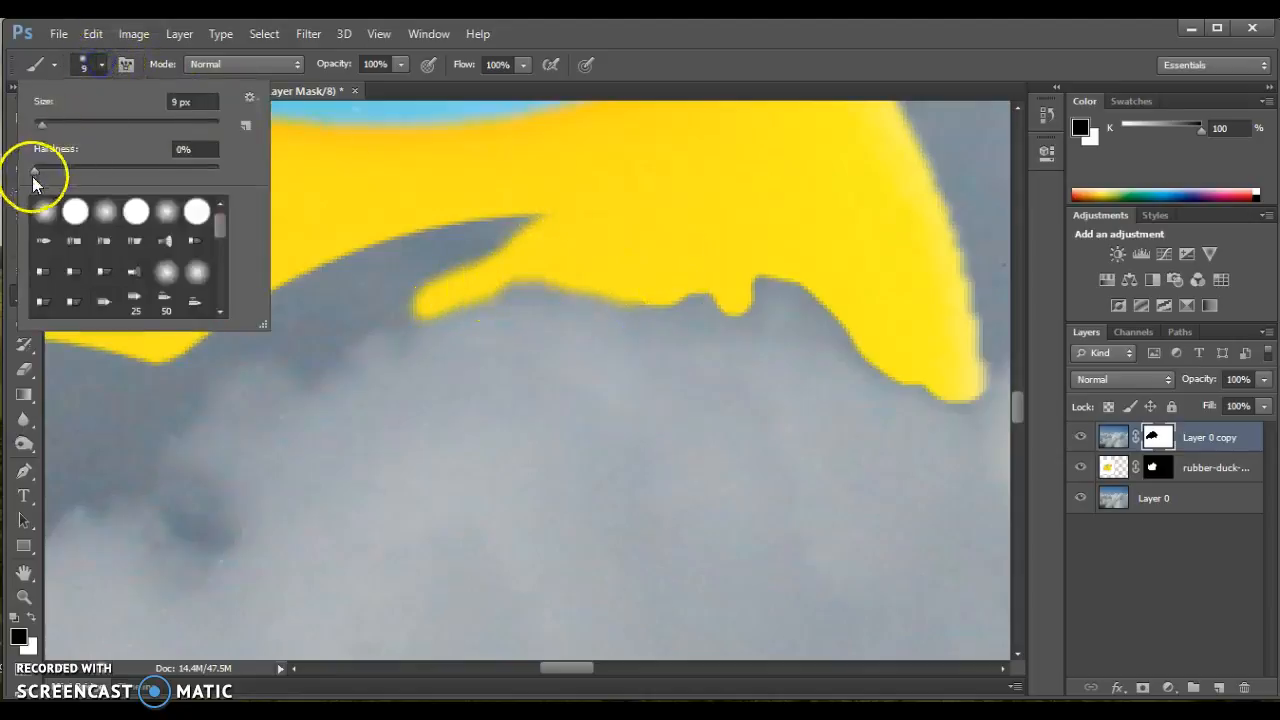
left_click_drag(56, 174, 74, 165)
left_click(460, 270)
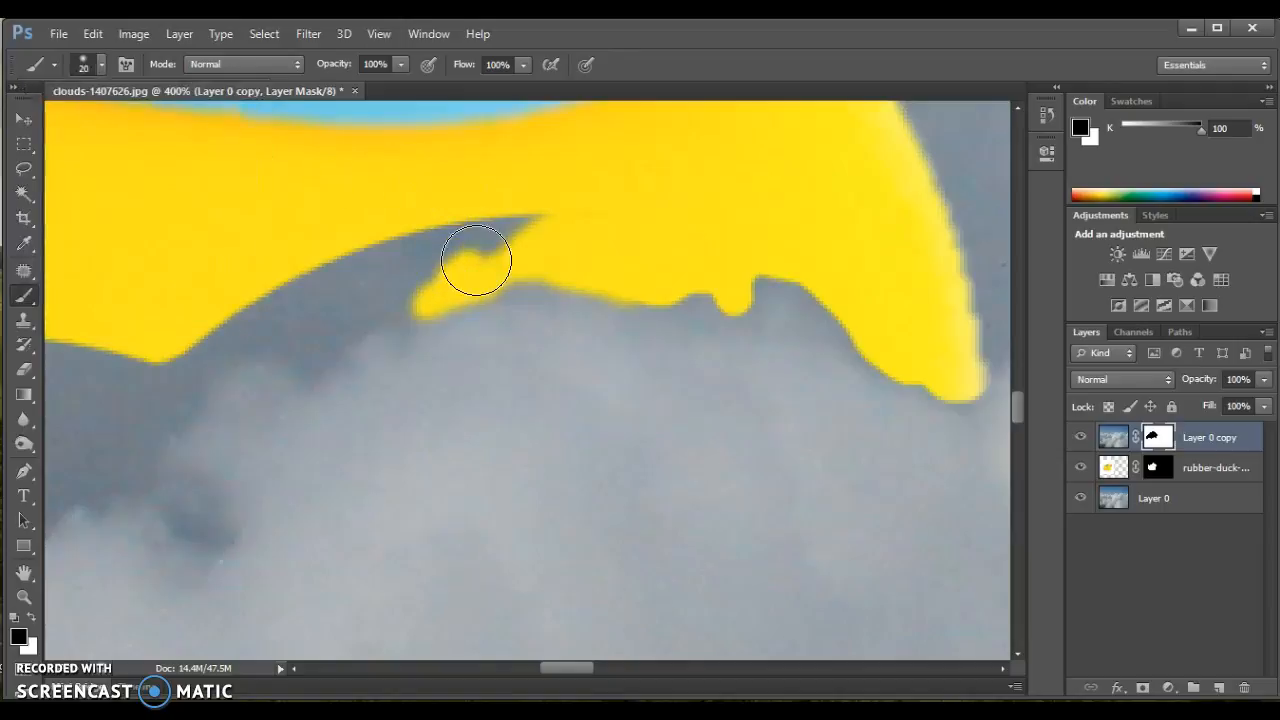
mouse_move(400, 288)
left_mouse_down()
mouse_move(531, 217)
mouse_move(502, 221)
mouse_move(595, 235)
mouse_move(722, 291)
mouse_move(762, 257)
mouse_move(812, 262)
mouse_move(917, 358)
mouse_move(957, 376)
mouse_move(921, 343)
left_mouse_up()
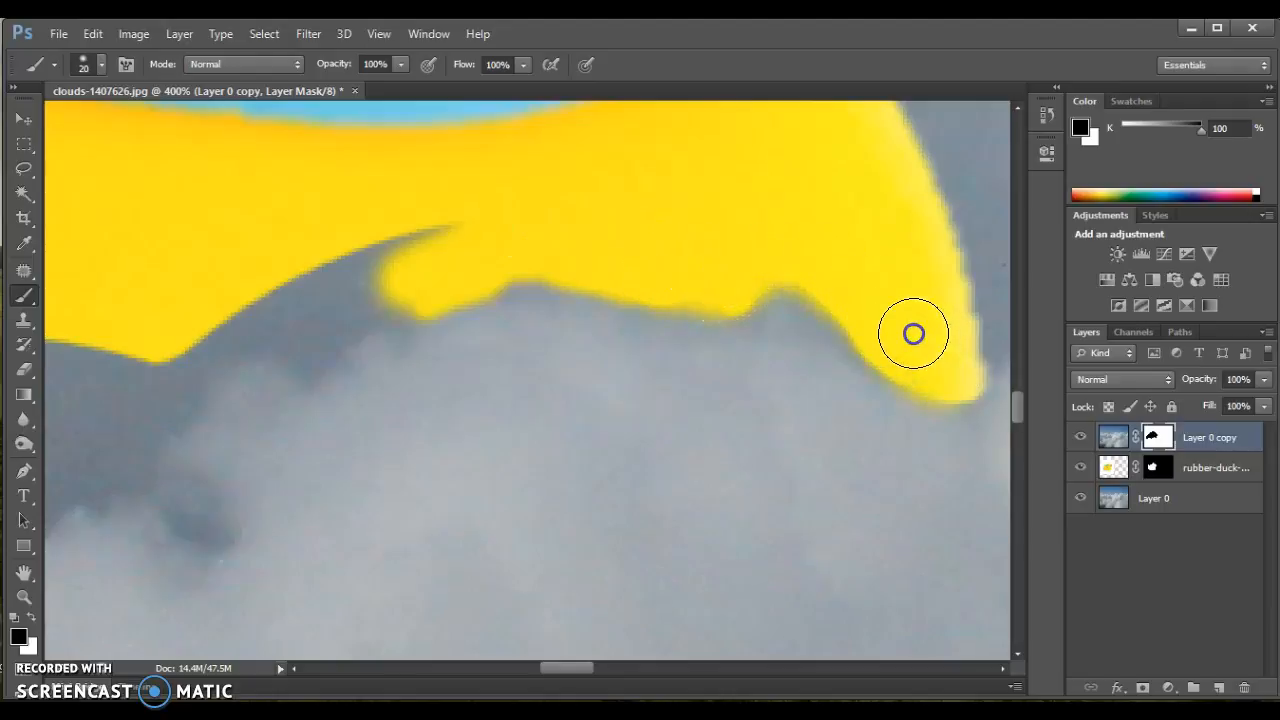
mouse_move(480, 234)
left_mouse_down()
mouse_move(307, 337)
mouse_move(226, 334)
mouse_move(173, 360)
mouse_move(451, 188)
mouse_move(331, 257)
mouse_move(461, 225)
left_mouse_up()
left_click_drag(566, 670, 532, 670)
mouse_move(690, 377)
left_mouse_down()
mouse_move(631, 415)
mouse_move(664, 409)
mouse_move(634, 446)
mouse_move(637, 415)
mouse_move(547, 408)
mouse_move(522, 435)
mouse_move(545, 477)
mouse_move(622, 470)
mouse_move(593, 433)
left_mouse_up()
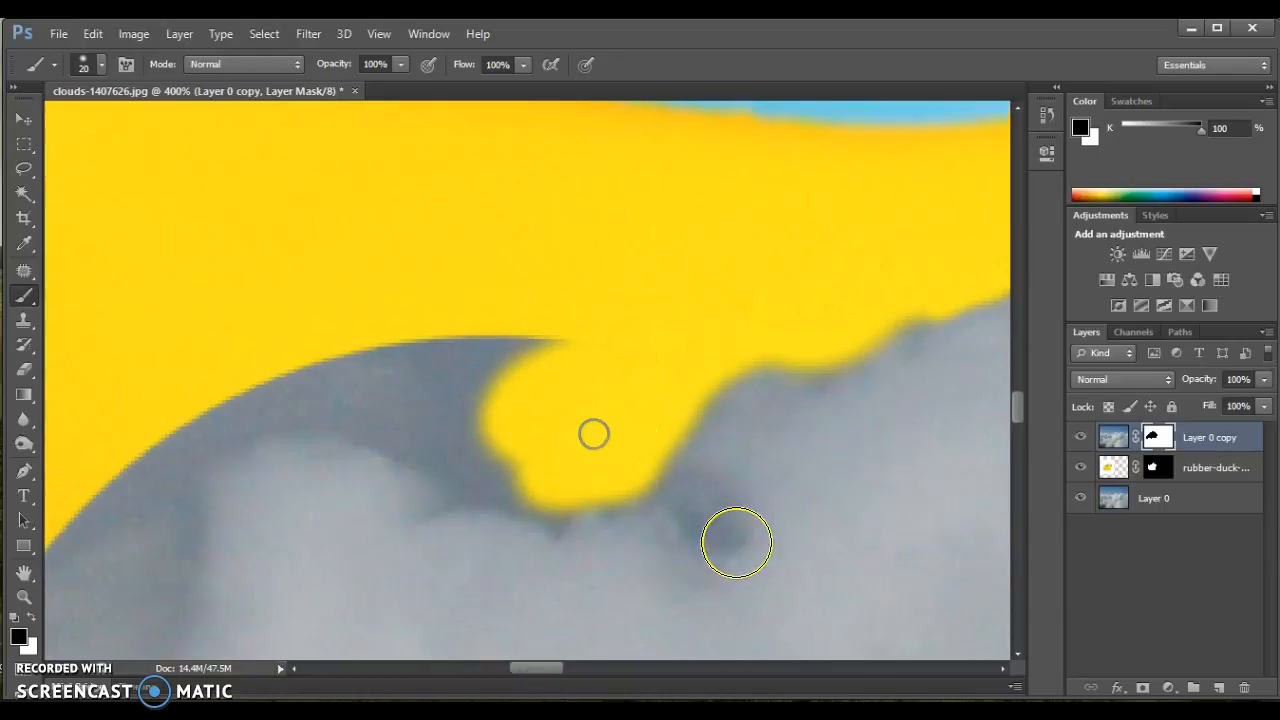
- Trace the cloud contour under the duck's belly in black on Layer 0 copy's mask with a soft 9 px brush
key("bracketleft")
key("bracketleft")
mouse_move(729, 534)
left_mouse_down()
mouse_move(684, 455)
mouse_move(695, 496)
mouse_move(665, 465)
mouse_move(713, 535)
mouse_move(676, 487)
mouse_move(631, 497)
left_mouse_up()
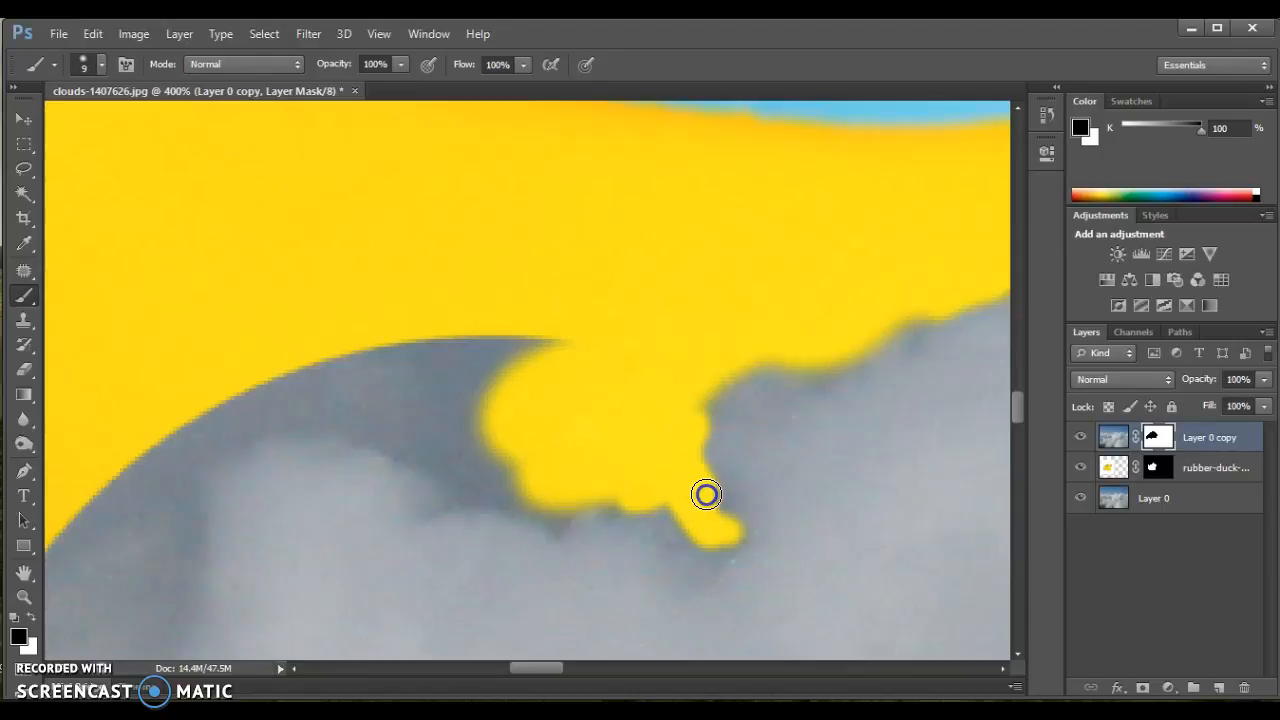
mouse_move(613, 498)
left_mouse_down()
mouse_move(523, 503)
mouse_move(551, 527)
mouse_move(504, 506)
mouse_move(446, 514)
mouse_move(470, 491)
mouse_move(435, 507)
mouse_move(462, 476)
mouse_move(373, 438)
mouse_move(437, 469)
mouse_move(493, 461)
mouse_move(499, 477)
mouse_move(295, 424)
mouse_move(150, 487)
left_mouse_up()
- Fill the remaining gaps between the traced contour and the duck's belly with black on the mask, using a 30 px brush
key("bracketright")
key("bracketright")
key("bracketright")
mouse_move(500, 443)
left_mouse_down()
mouse_move(433, 405)
mouse_move(337, 382)
mouse_move(348, 392)
mouse_move(344, 378)
mouse_move(461, 340)
mouse_move(525, 461)
mouse_move(466, 397)
mouse_move(346, 371)
mouse_move(119, 431)
mouse_move(160, 431)
left_mouse_up()
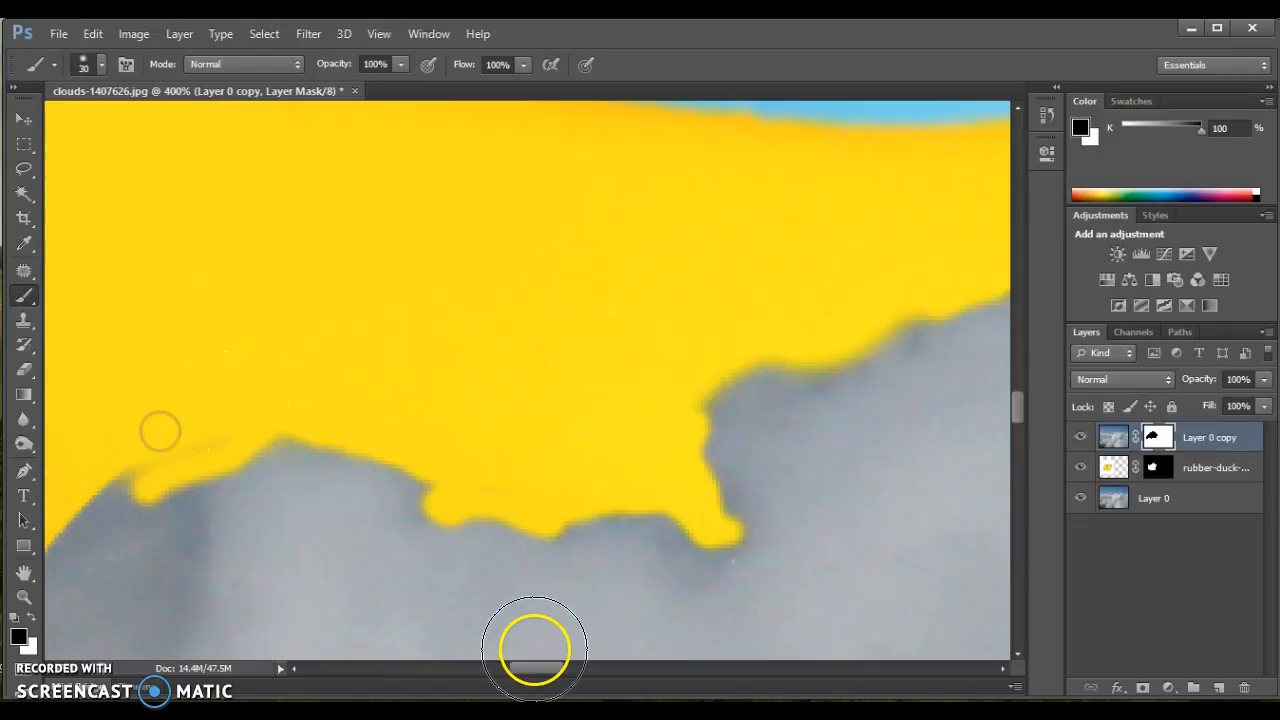
left_click_drag(544, 671, 511, 671)
mouse_move(660, 517)
left_mouse_down()
mouse_move(667, 466)
mouse_move(638, 520)
mouse_move(645, 532)
mouse_move(670, 480)
mouse_move(579, 590)
mouse_move(529, 563)
left_mouse_up()
- Soften the cloud edge along the duck's underside and chest by painting the mask black with a 125 px brush at 26% opacity
left_click(24, 597)
right_click(366, 478)
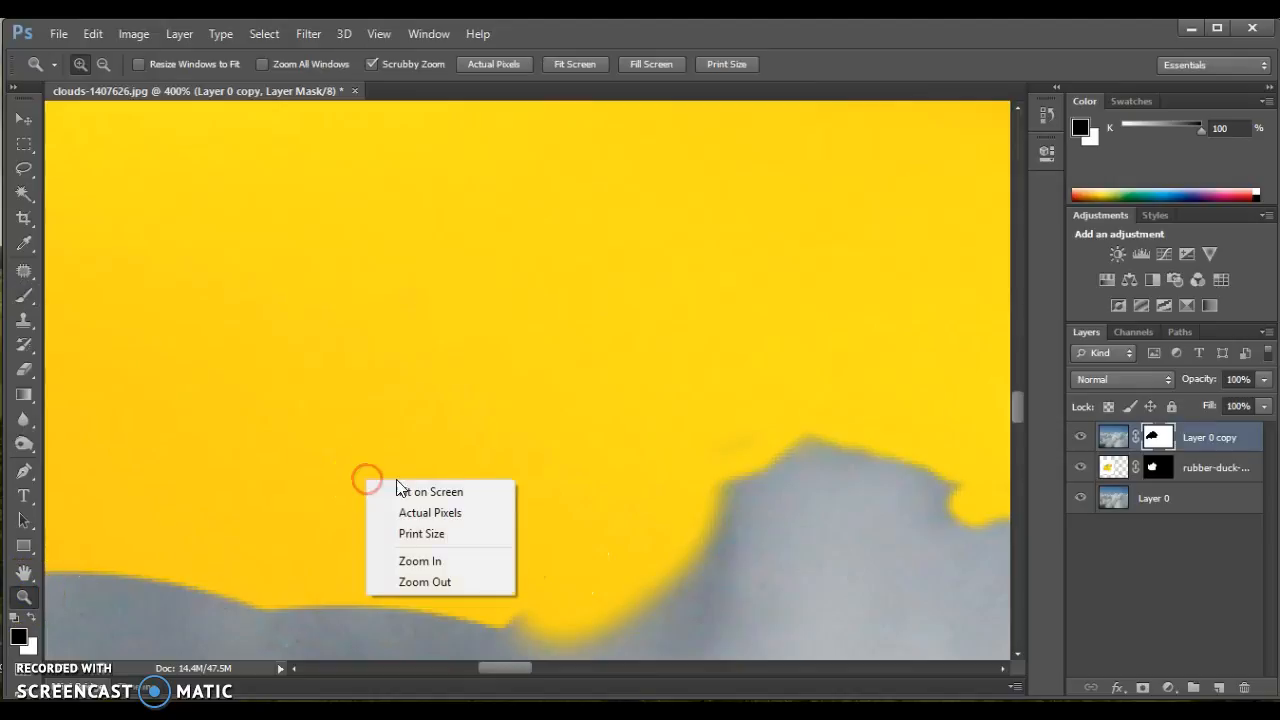
left_click(403, 488)
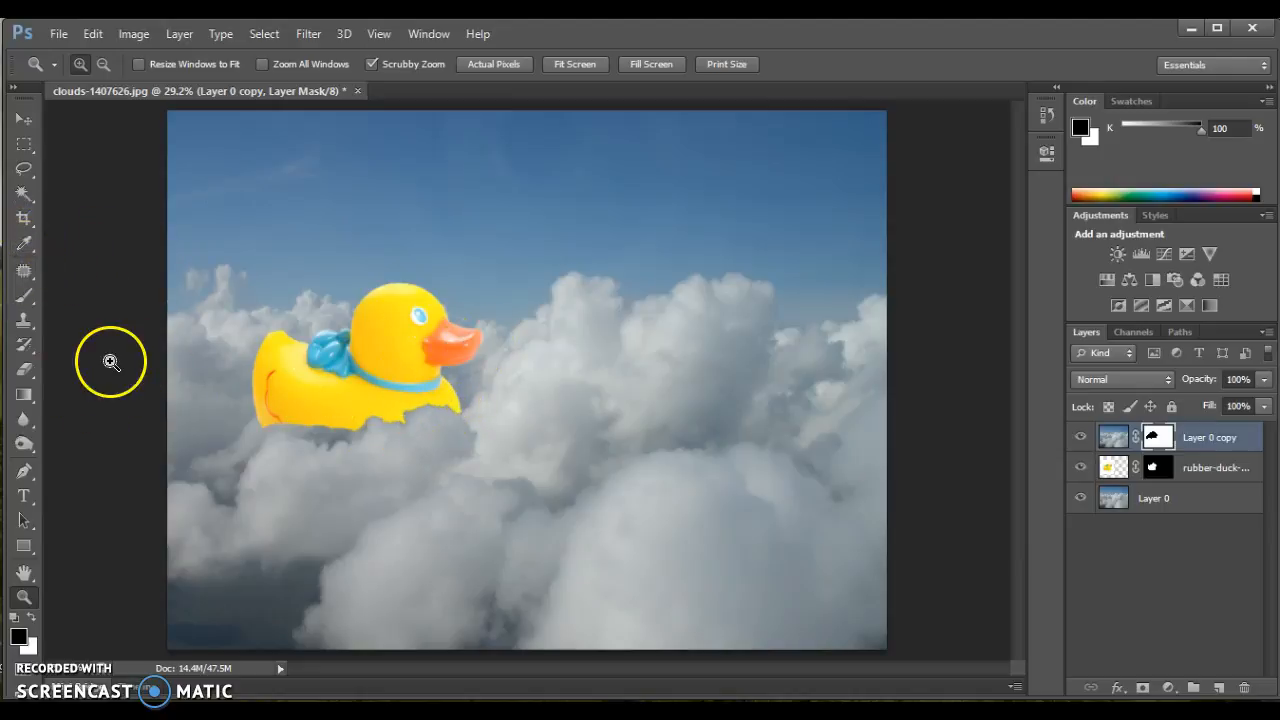
left_click(25, 297)
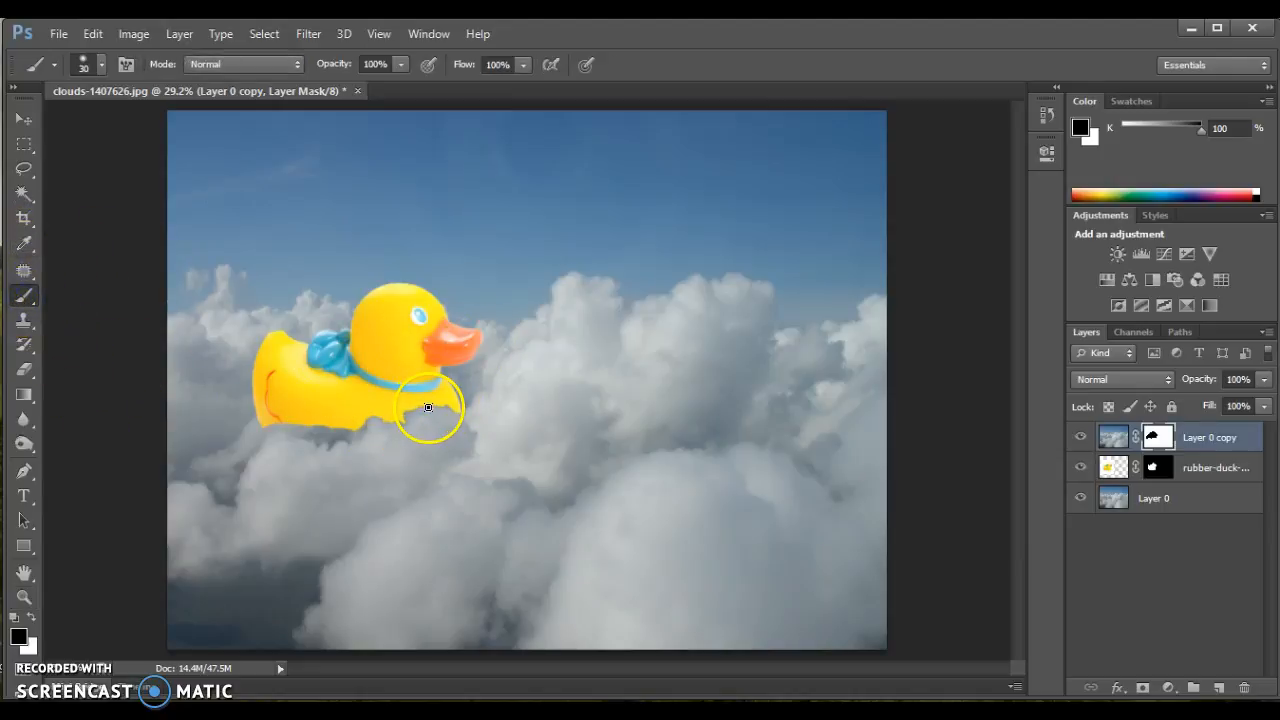
left_click(400, 64)
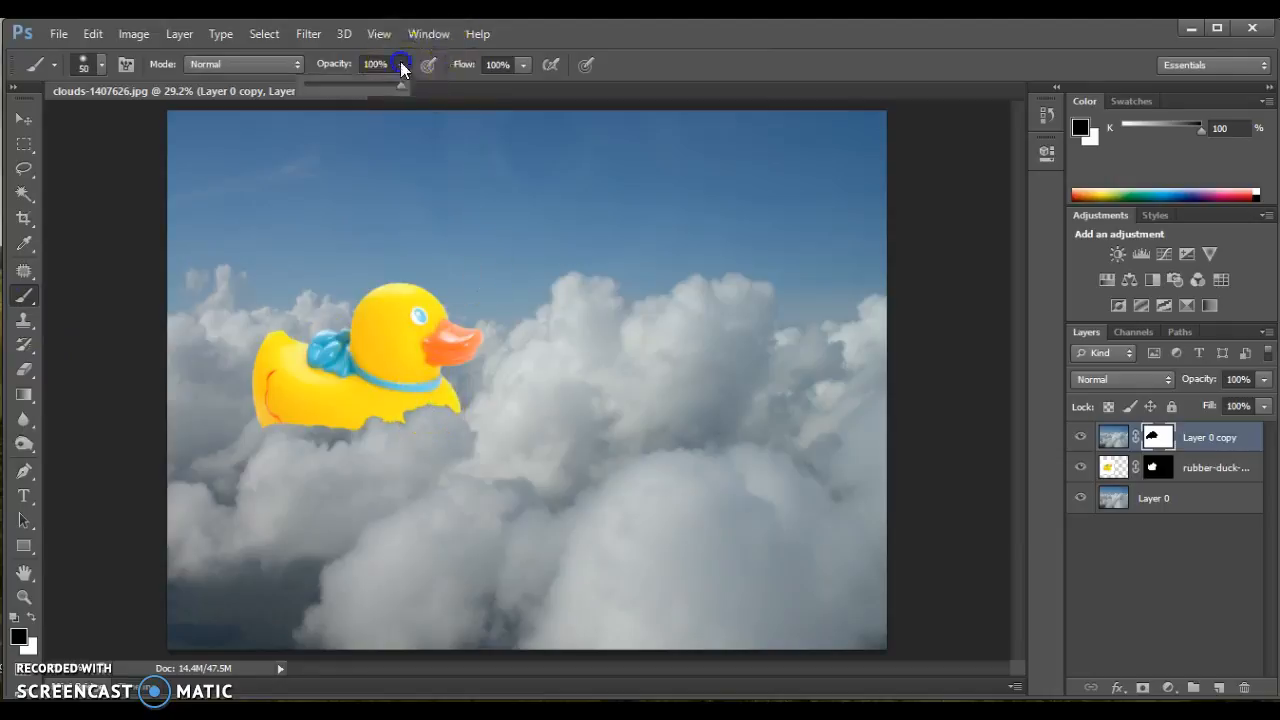
left_click_drag(400, 86, 329, 90)
key("bracketright")
key("bracketright")
key("bracketright")
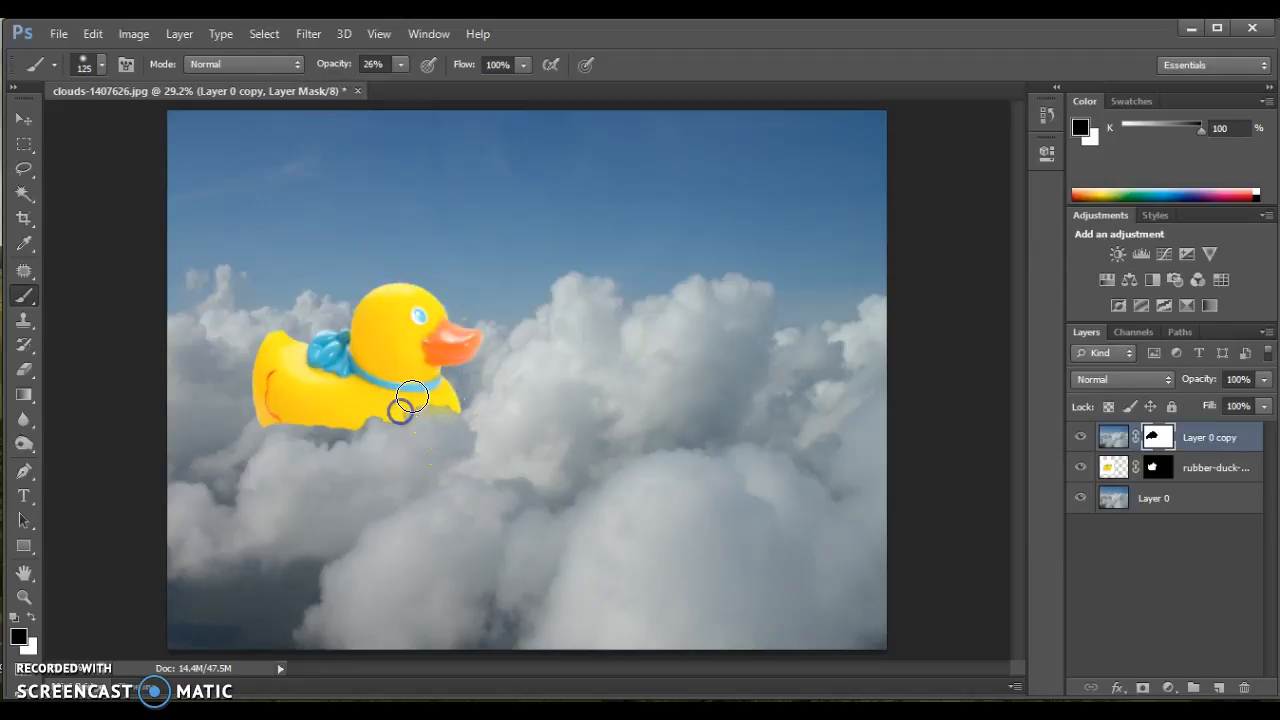
left_click(366, 410)
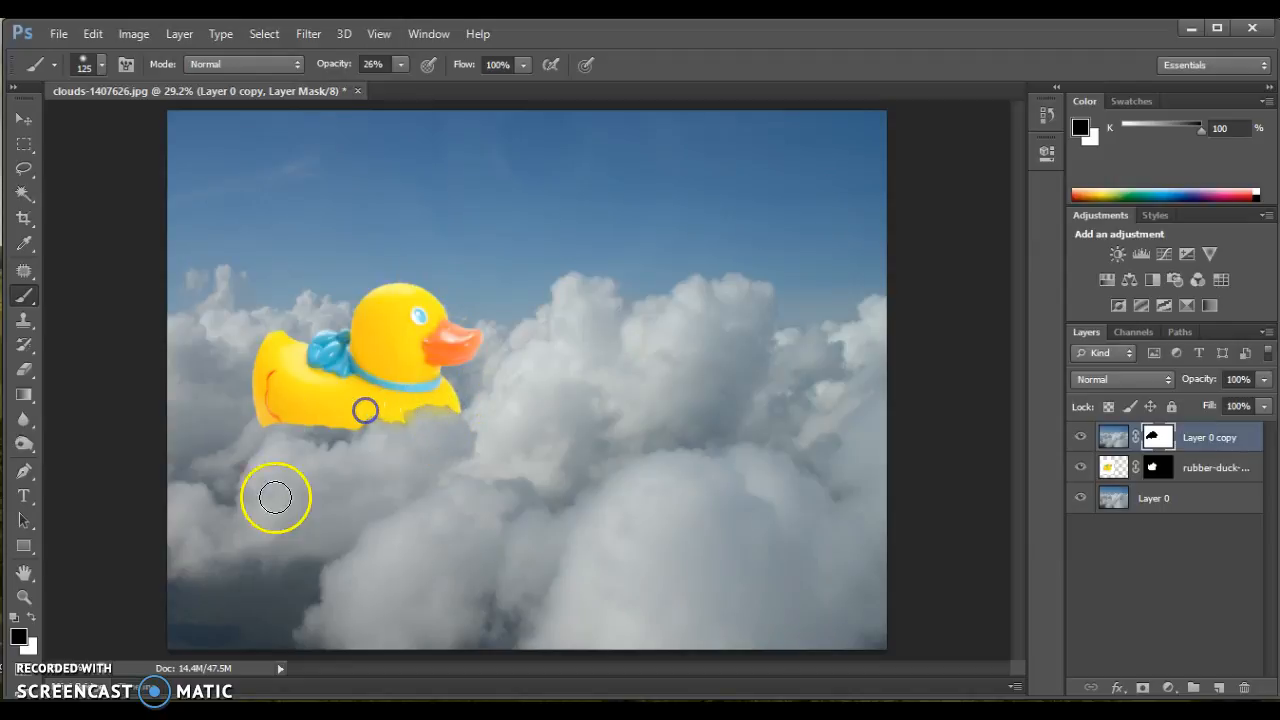
left_click(445, 397)
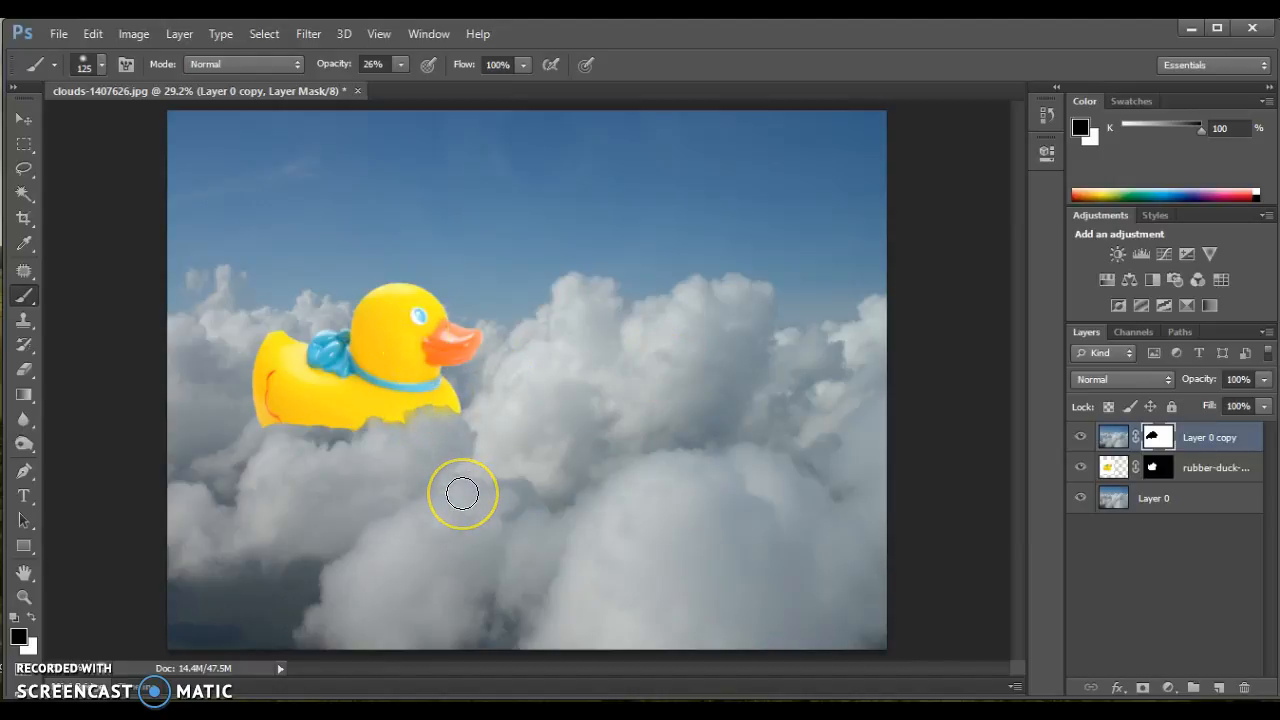
mouse_move(462, 493)
left_mouse_down()
mouse_move(377, 452)
mouse_move(367, 419)
mouse_move(348, 432)
mouse_move(278, 427)
mouse_move(462, 428)
left_mouse_up()
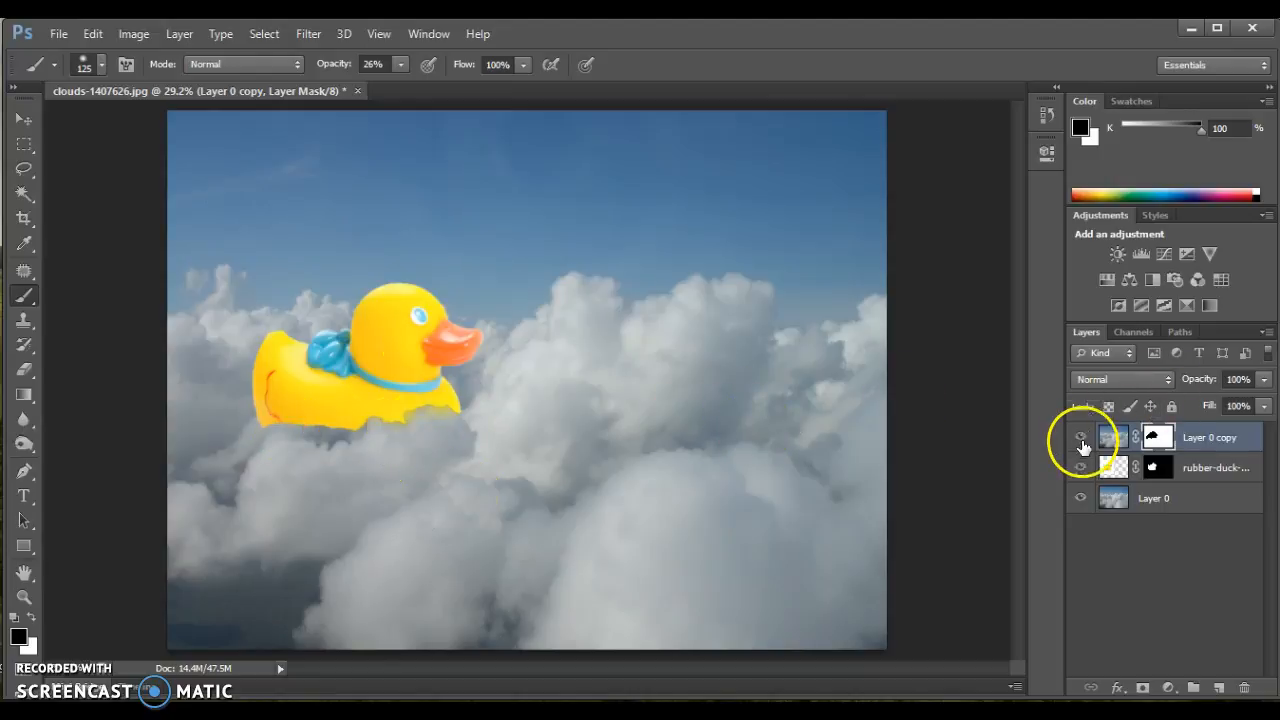